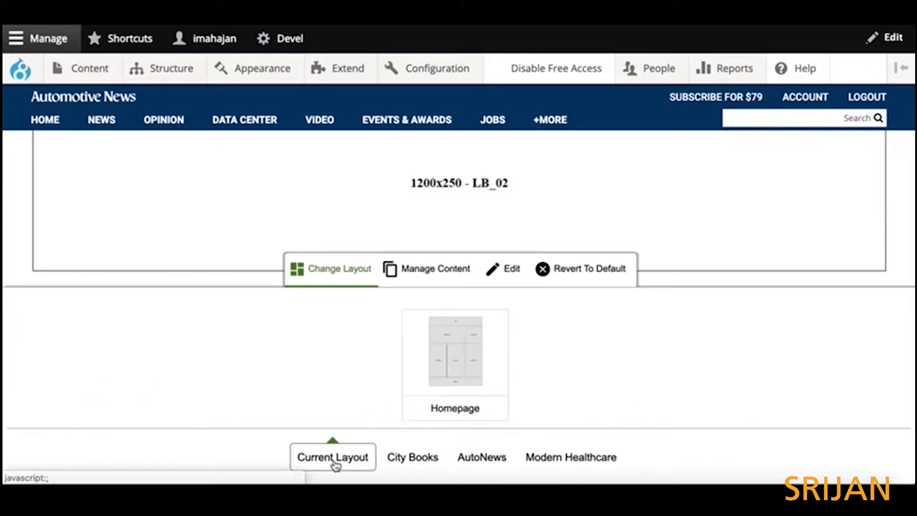
# View the layouts available in the City Books and AutoNews categories
pyautogui.click(413, 466)
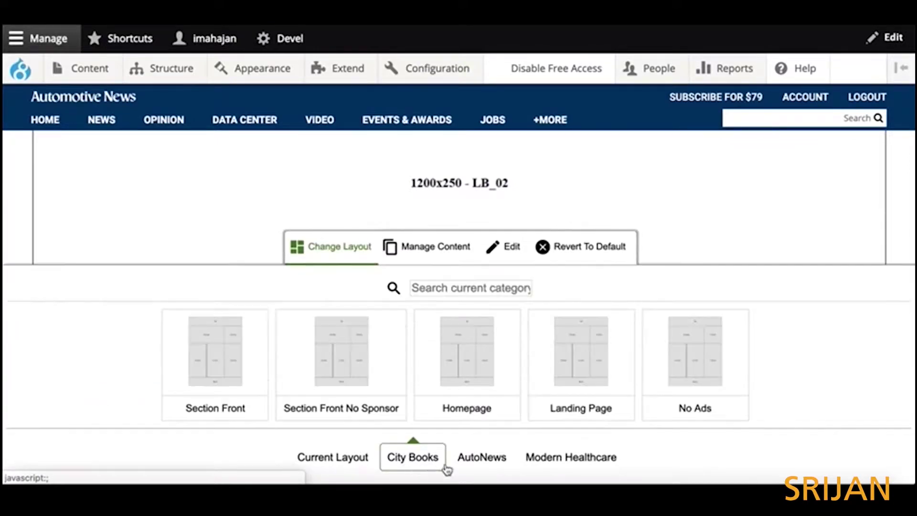
pyautogui.click(471, 471)
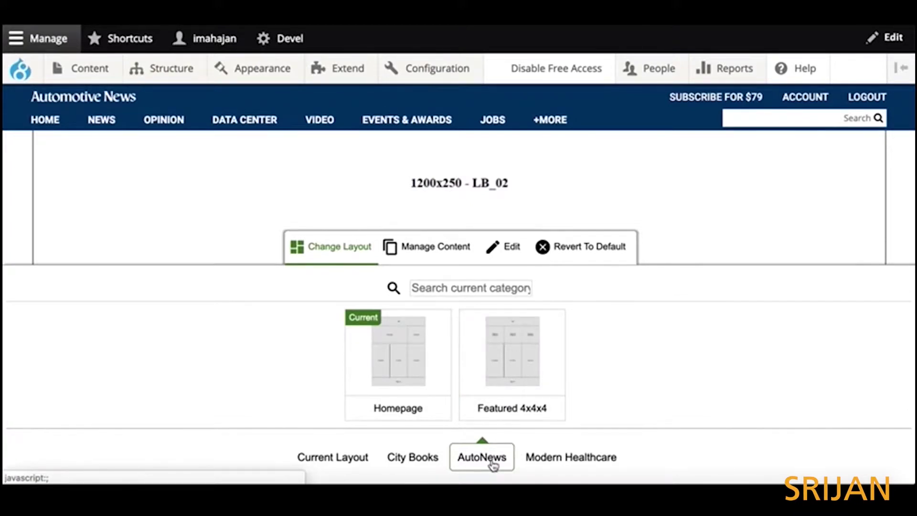
# Switch to managing the page's content and show the blocks in the Custom category
pyautogui.click(441, 247)
pyautogui.click(365, 456)
pyautogui.hscroll(15, 371, 456)
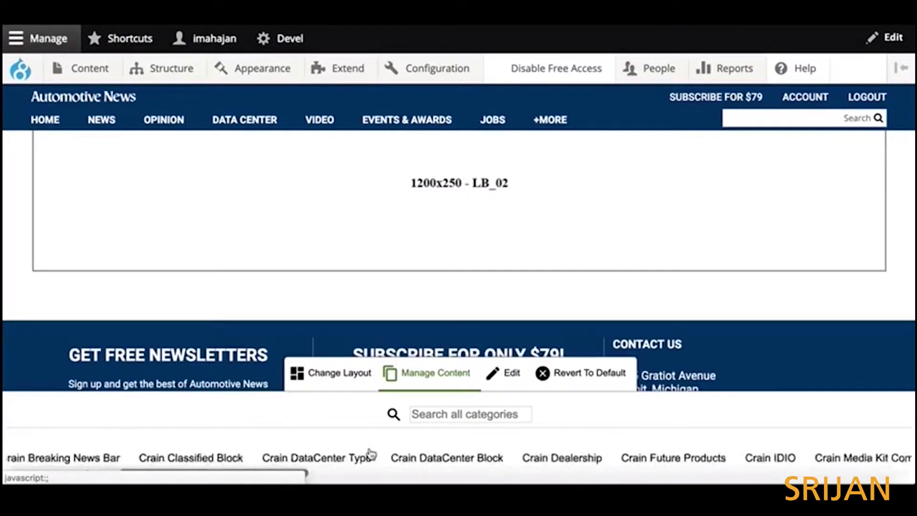
pyautogui.hscroll(10, 371, 456)
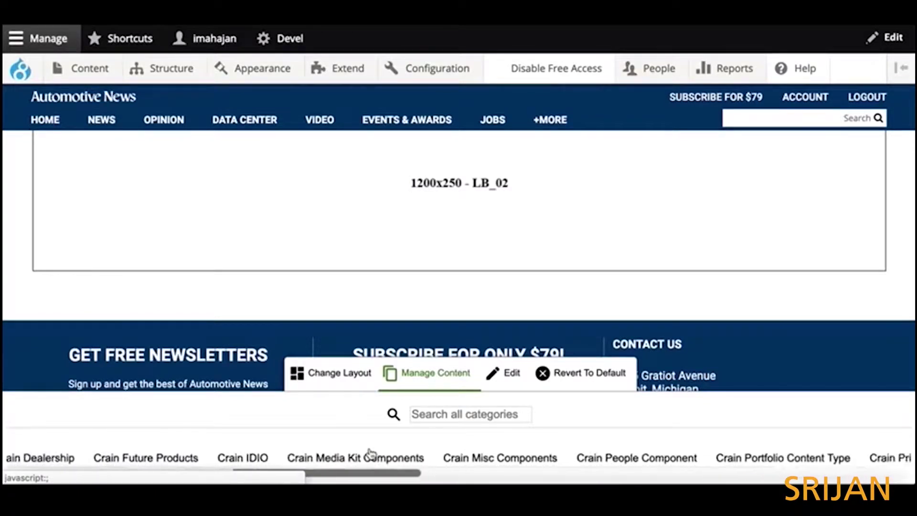
pyautogui.hscroll(5, 371, 454)
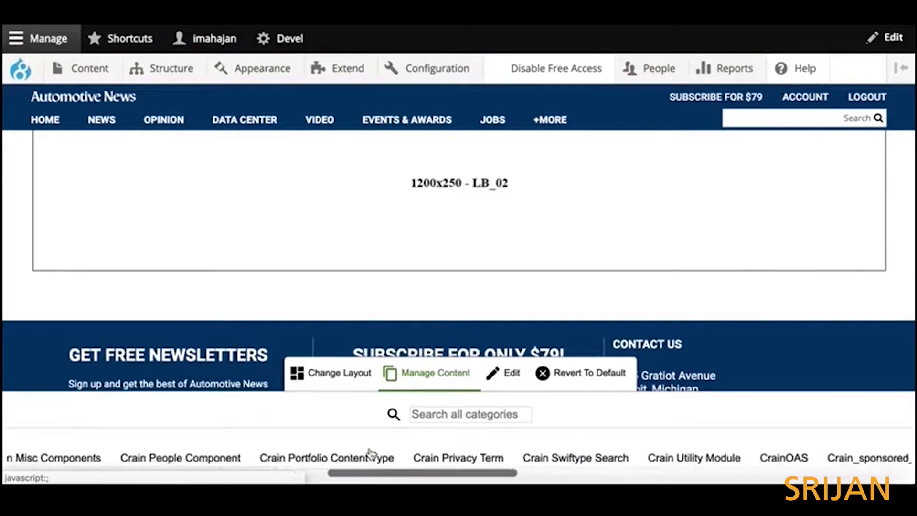
pyautogui.click(370, 456)
pyautogui.hscroll(9, 371, 454)
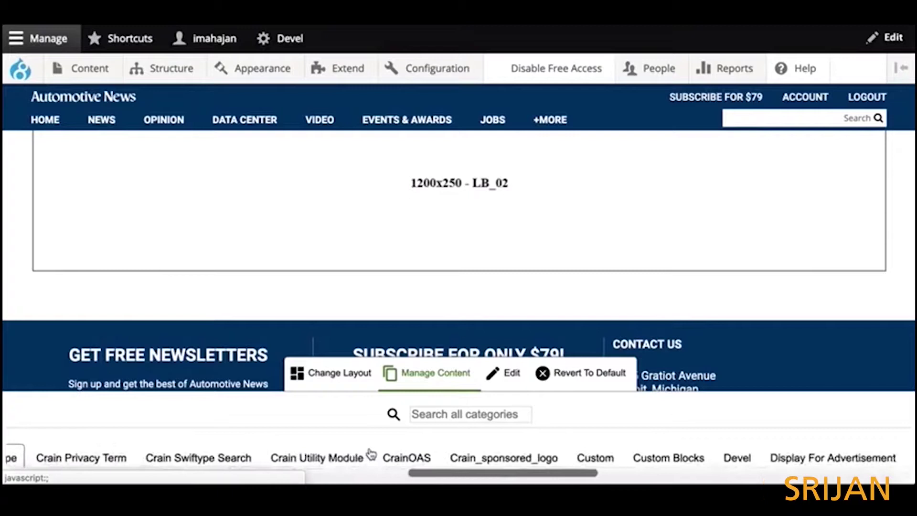
pyautogui.hscroll(1, 370, 454)
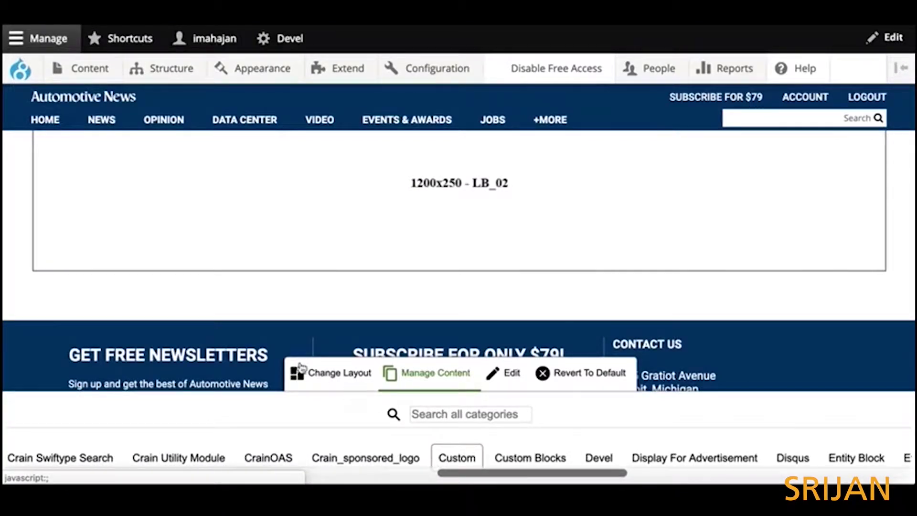
# Choose the "Homepage - big story secondary feature stories" block from the custom blocks
pyautogui.scroll(-4, 274, 266)
pyautogui.scroll(-10, 274, 266)
pyautogui.scroll(-8, 274, 266)
pyautogui.scroll(-5, 273, 266)
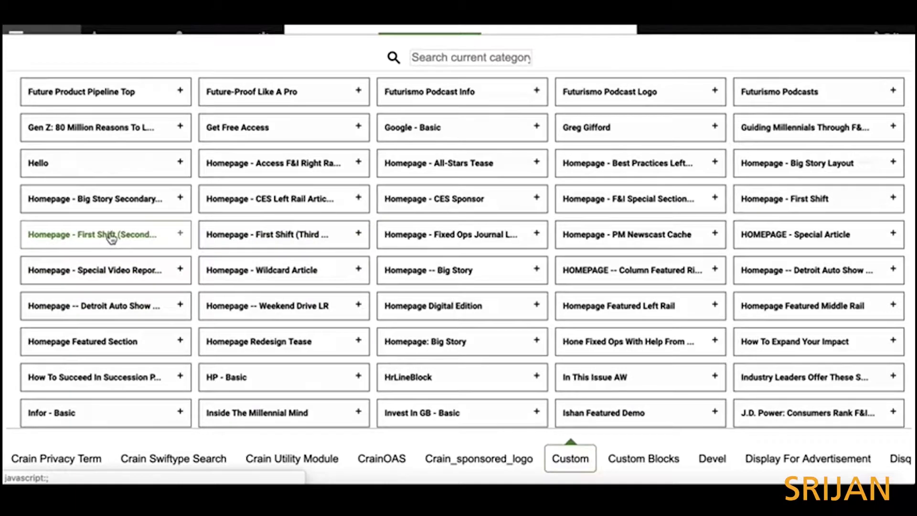
pyautogui.click(111, 206)
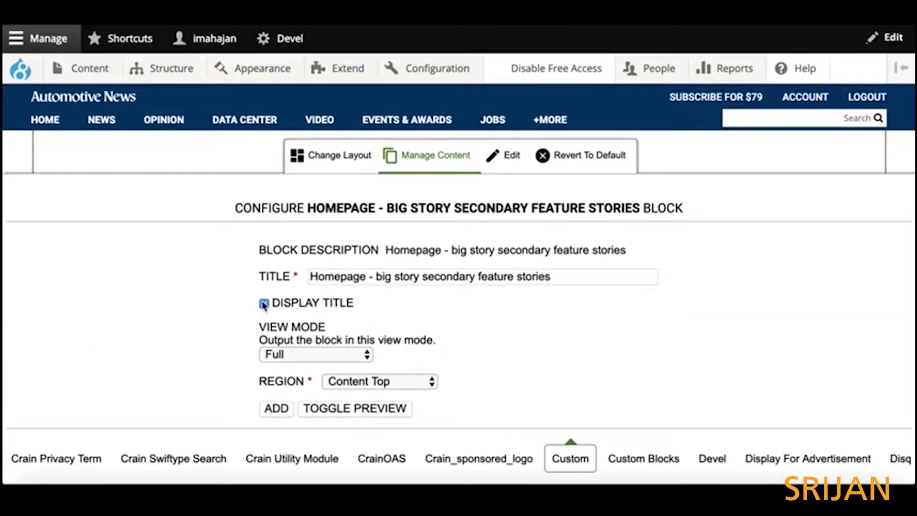
# Add the block to the Content Top region with its title hidden and the view mode set to In-Listing
pyautogui.click(291, 357)
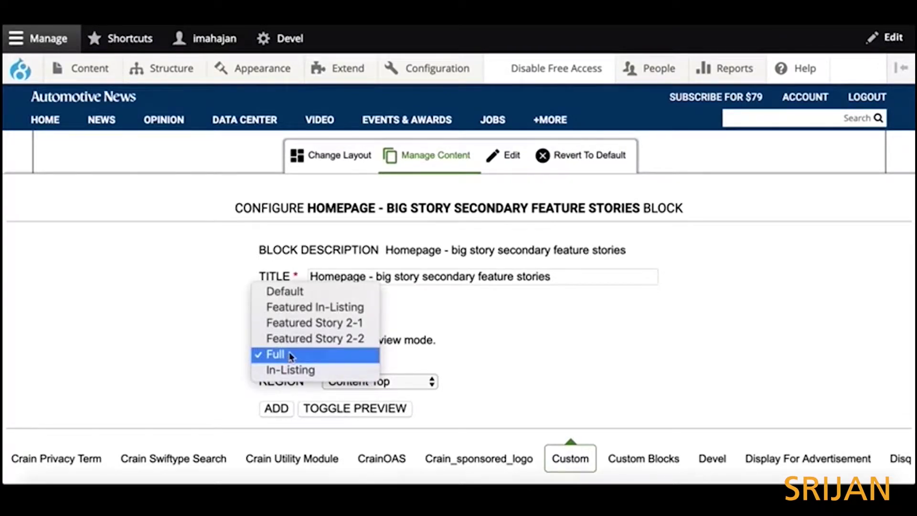
pyautogui.click(291, 370)
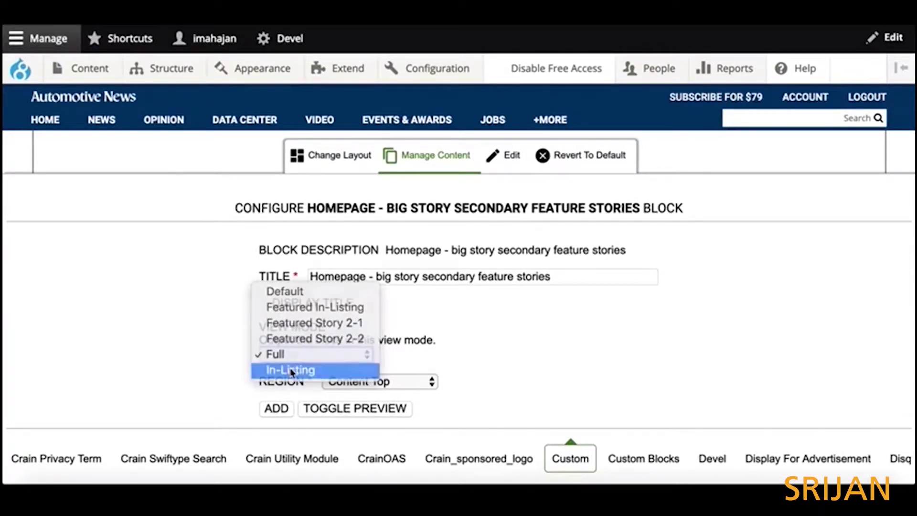
pyautogui.click(286, 411)
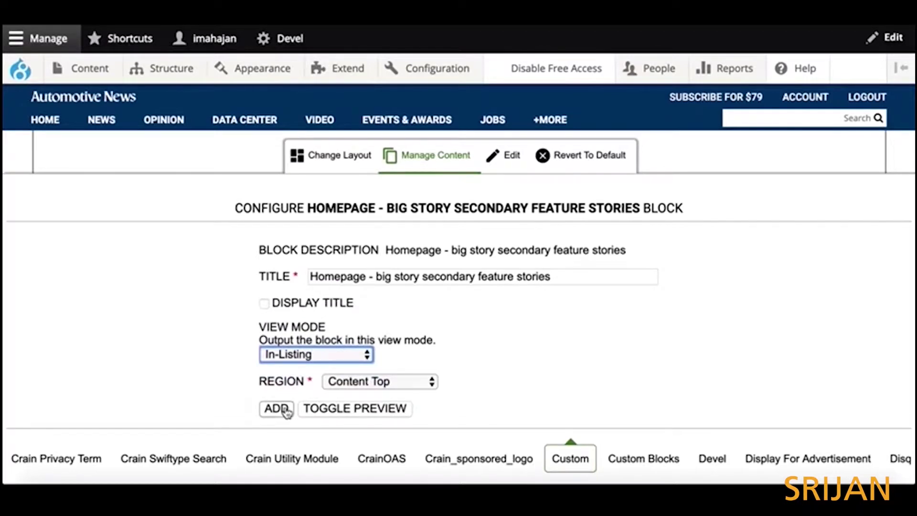
pyautogui.click(473, 353)
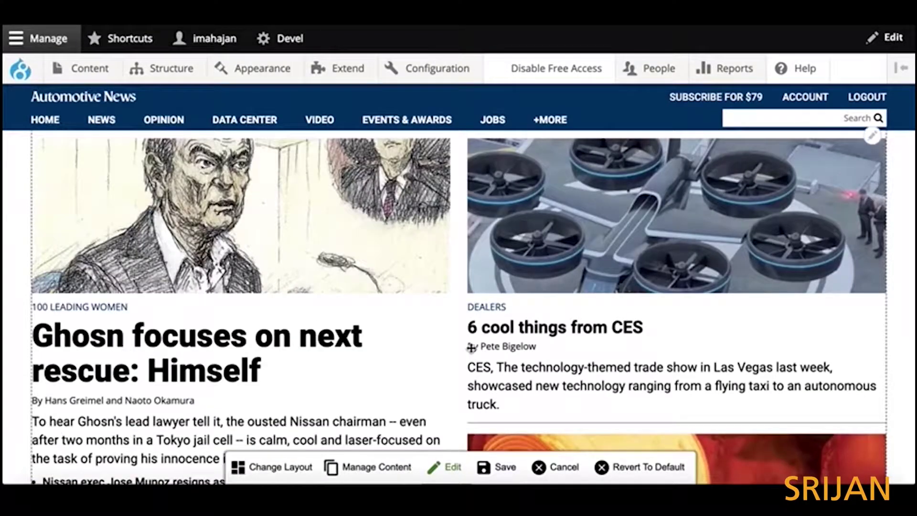
# Examine how the added big story block lays out its stories on the page
pyautogui.scroll(5, 467, 346)
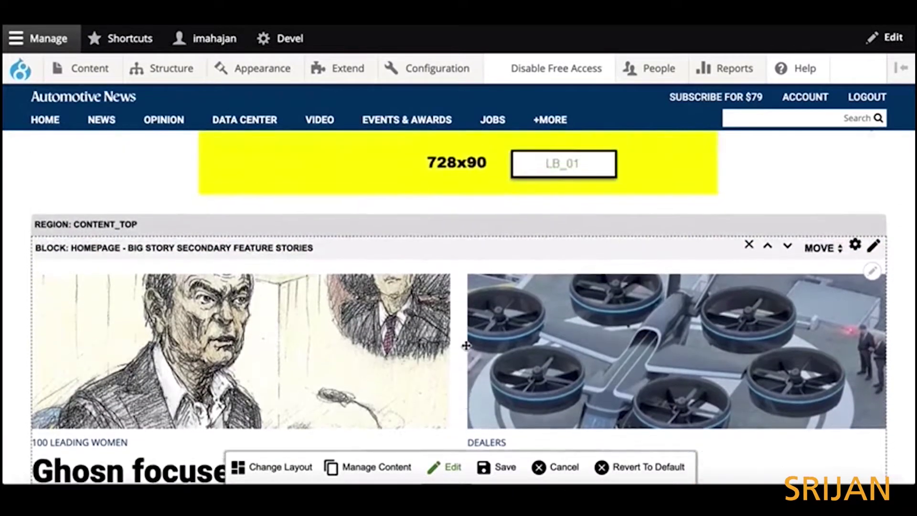
pyautogui.scroll(-10, 466, 345)
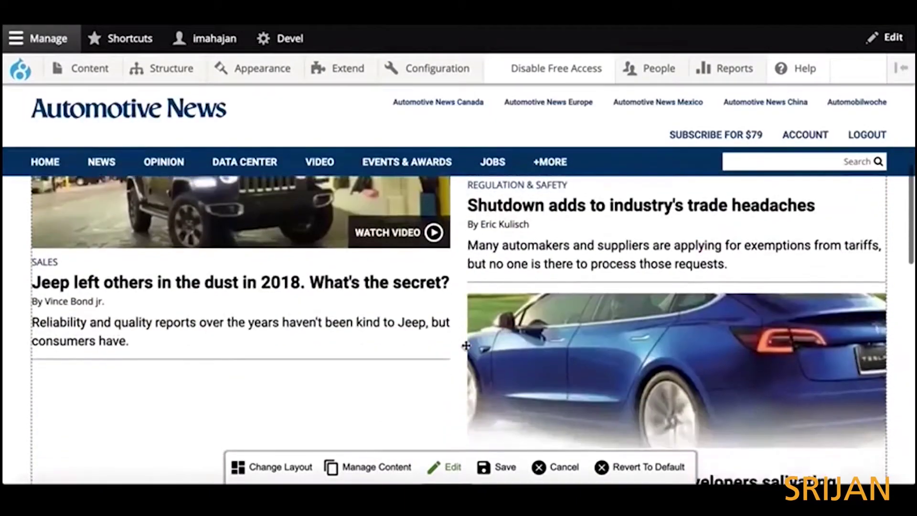
pyautogui.scroll(-2, 467, 344)
pyautogui.scroll(8, 467, 347)
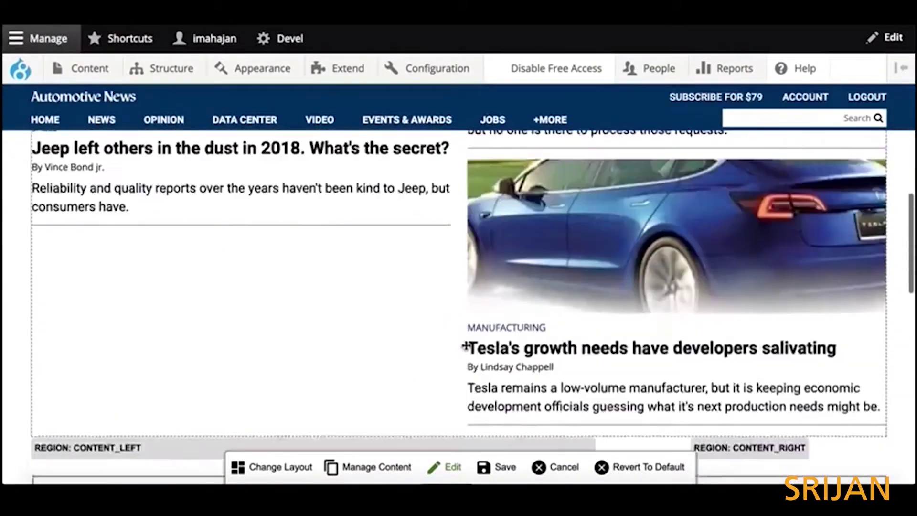
pyautogui.scroll(1, 467, 350)
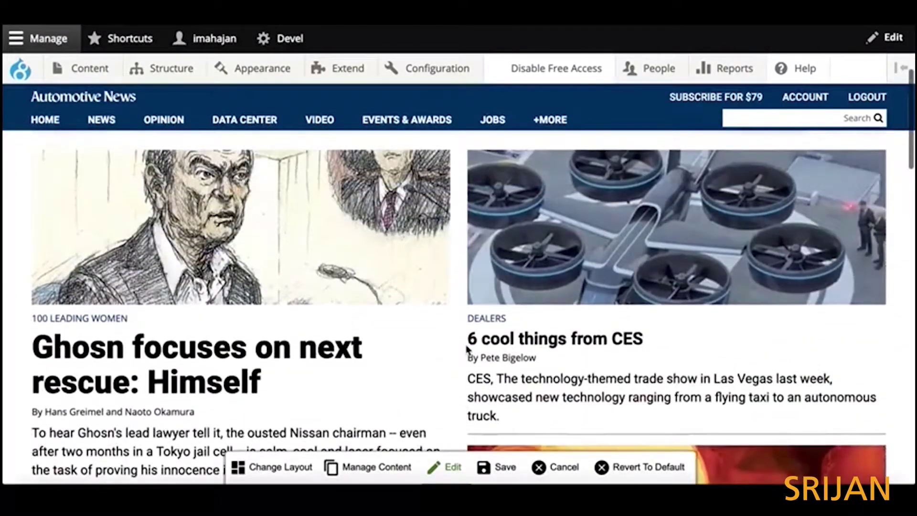
pyautogui.scroll(2, 467, 349)
pyautogui.scroll(-8, 466, 346)
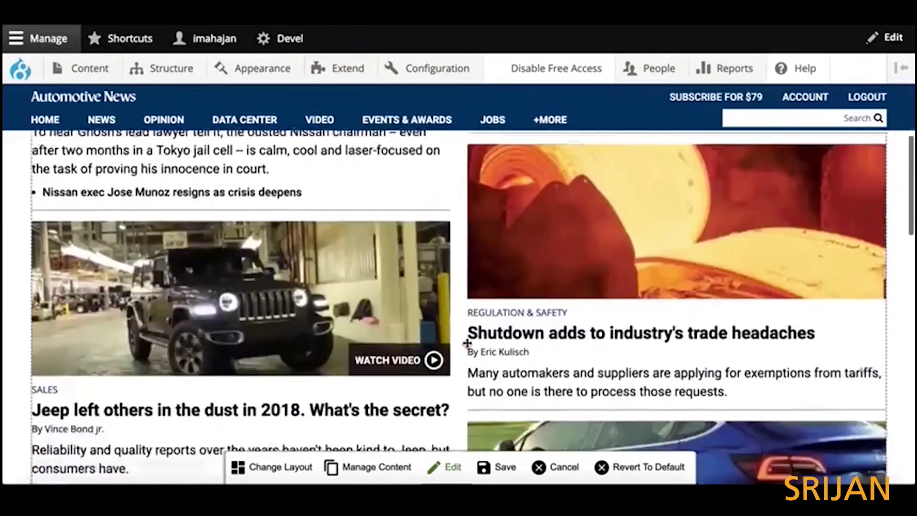
pyautogui.scroll(-8, 467, 343)
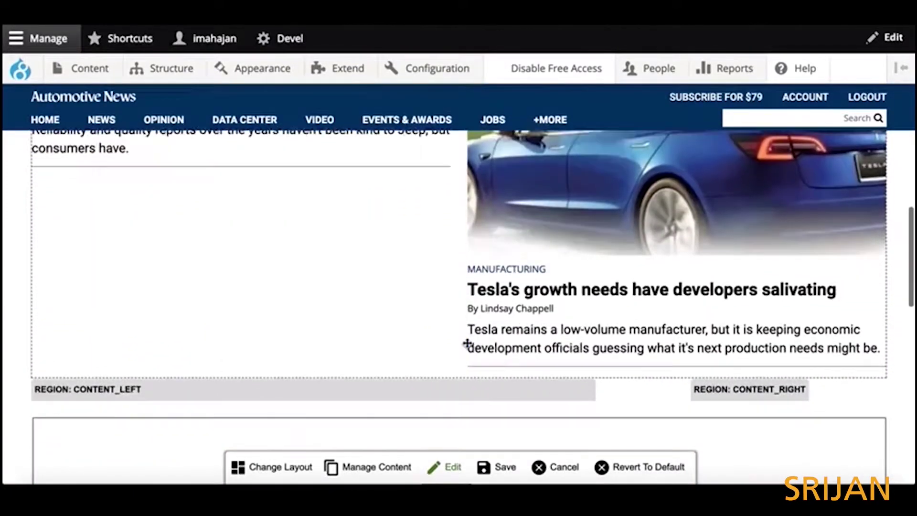
# Move the big story block from the Content Top region into the Content Left region
pyautogui.scroll(-2, 367, 318)
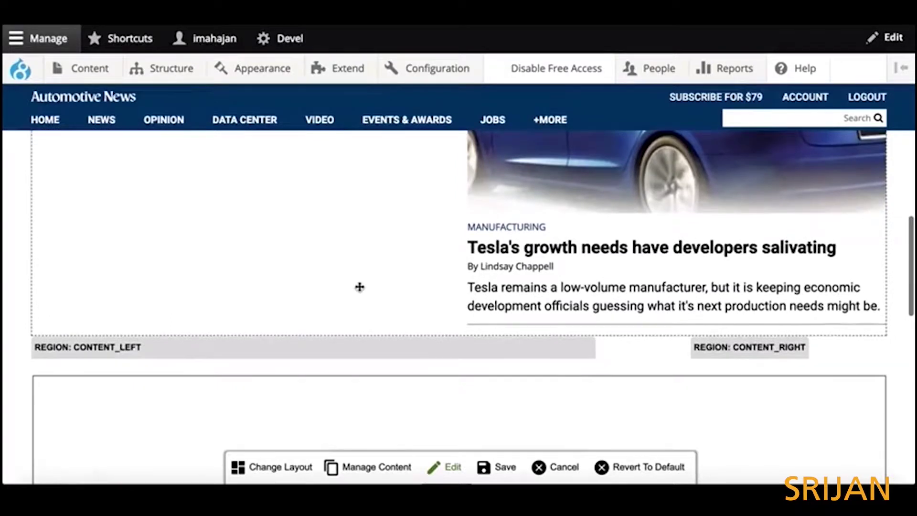
pyautogui.moveTo(359, 286); pyautogui.dragTo(332, 378)
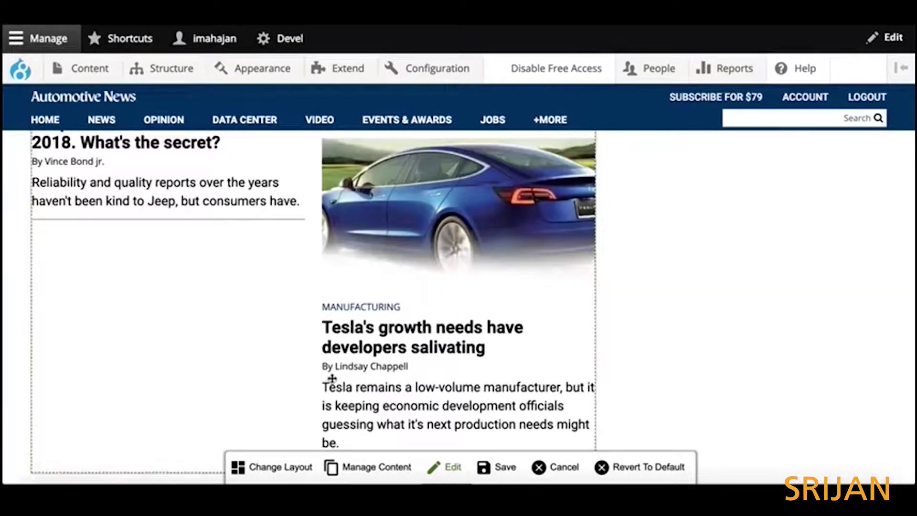
# Move the big story block back into the Content Top region
pyautogui.scroll(10, 497, 356)
pyautogui.scroll(10, 496, 357)
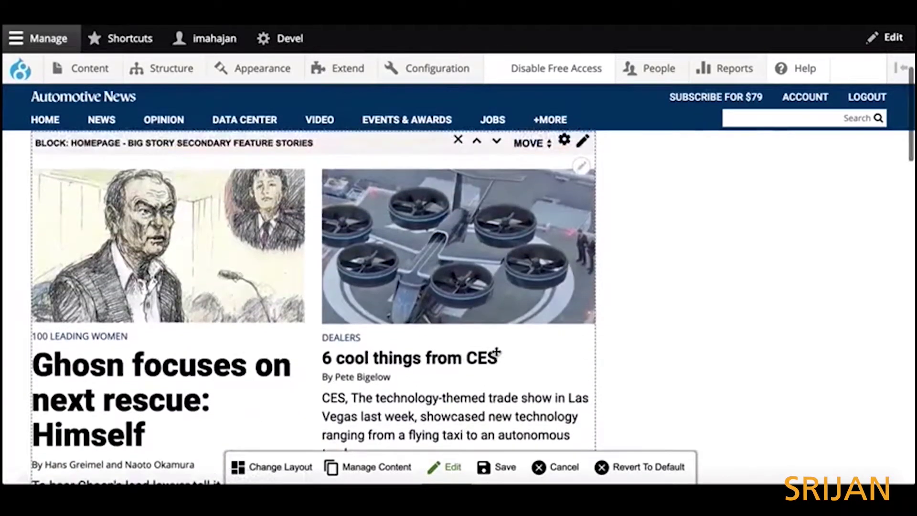
pyautogui.scroll(3, 497, 354)
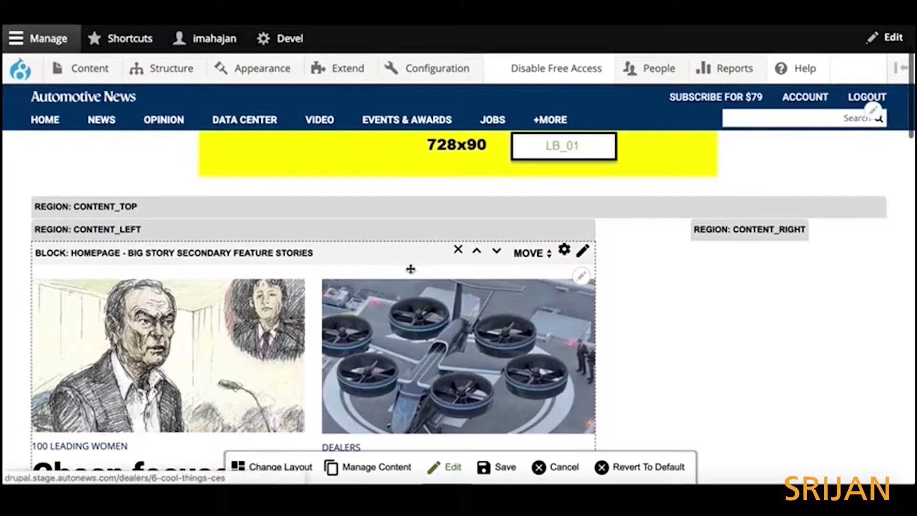
pyautogui.moveTo(395, 255); pyautogui.dragTo(410, 239)
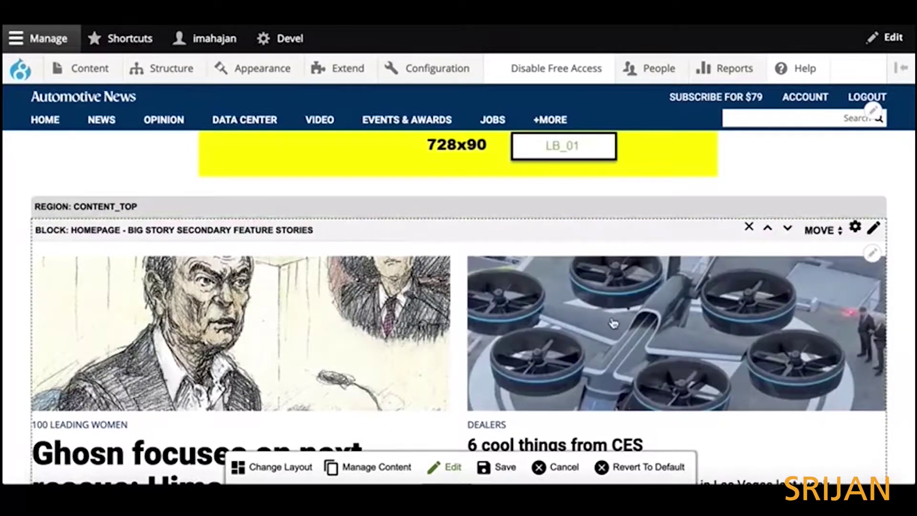
# Set the big story block's view mode to Full and update the block
pyautogui.scroll(-8, 611, 323)
pyautogui.scroll(6, 613, 323)
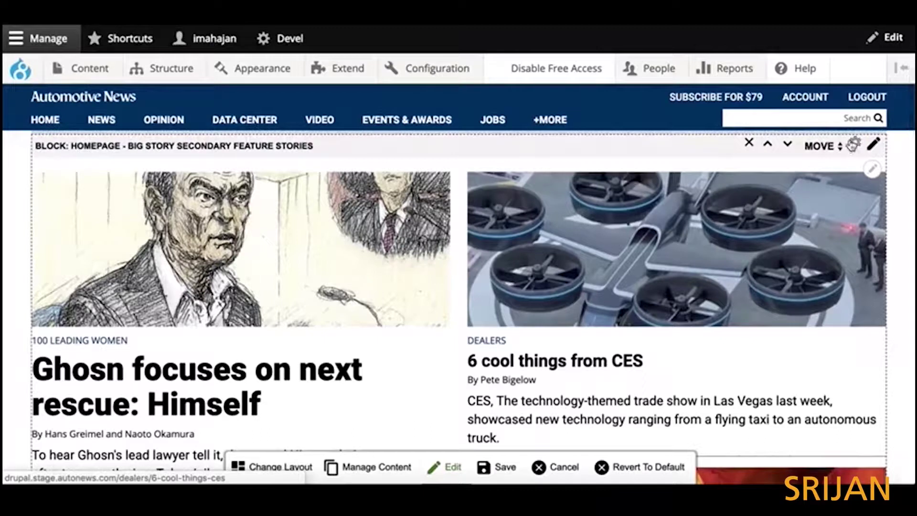
pyautogui.click(853, 145)
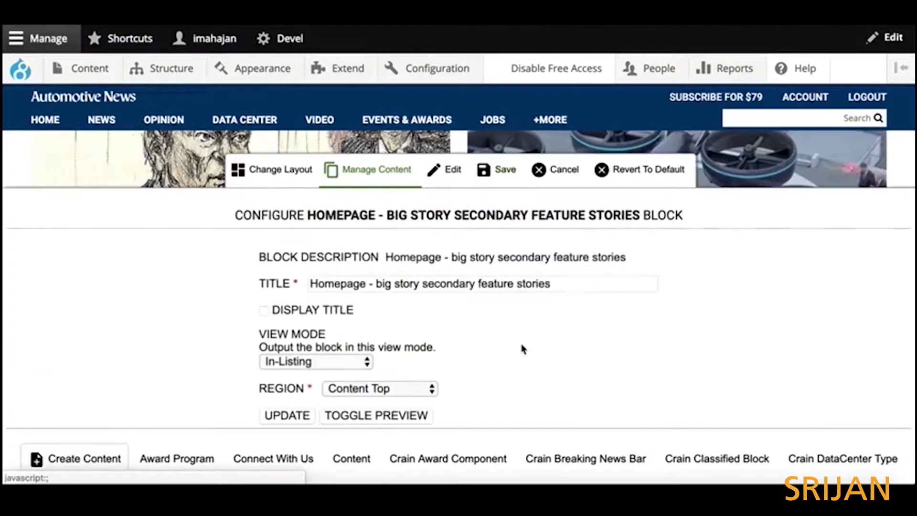
pyautogui.click(322, 367)
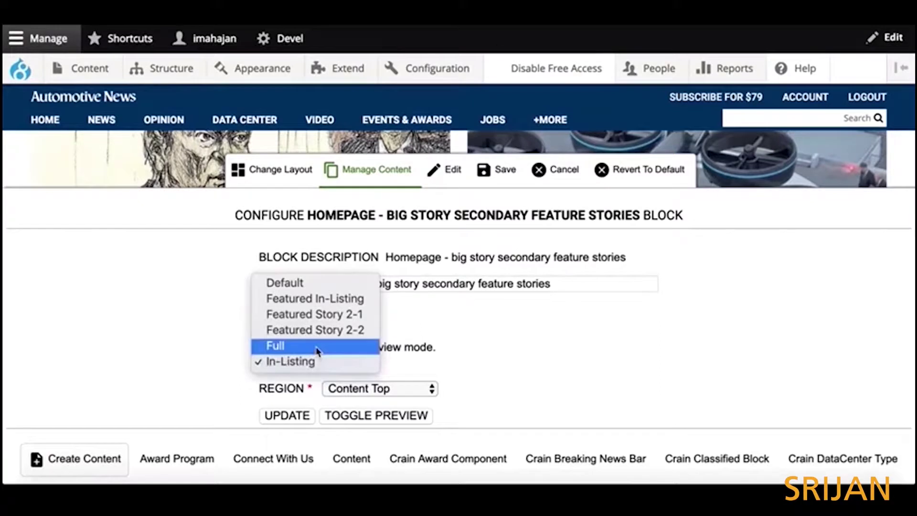
pyautogui.click(317, 347)
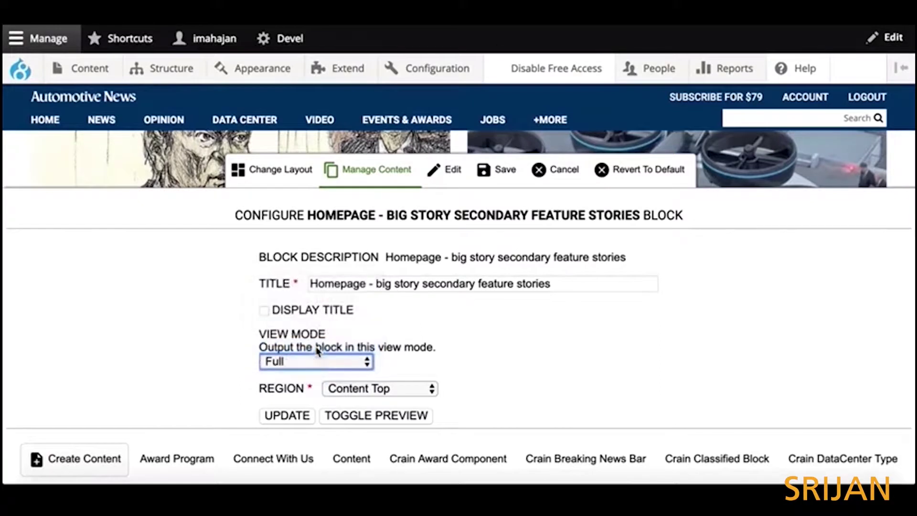
pyautogui.click(287, 415)
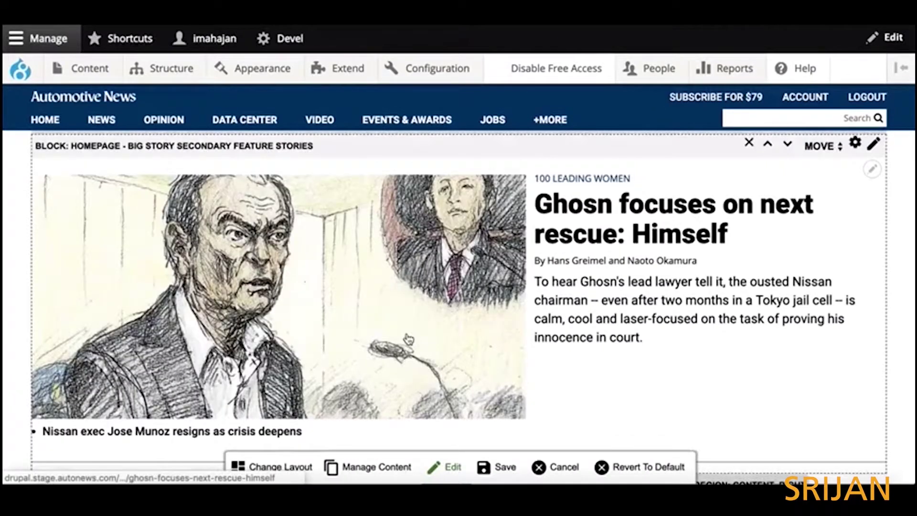
# Set the big story block's view mode to Featured Story 2-1 and update the block
pyautogui.scroll(-3, 408, 339)
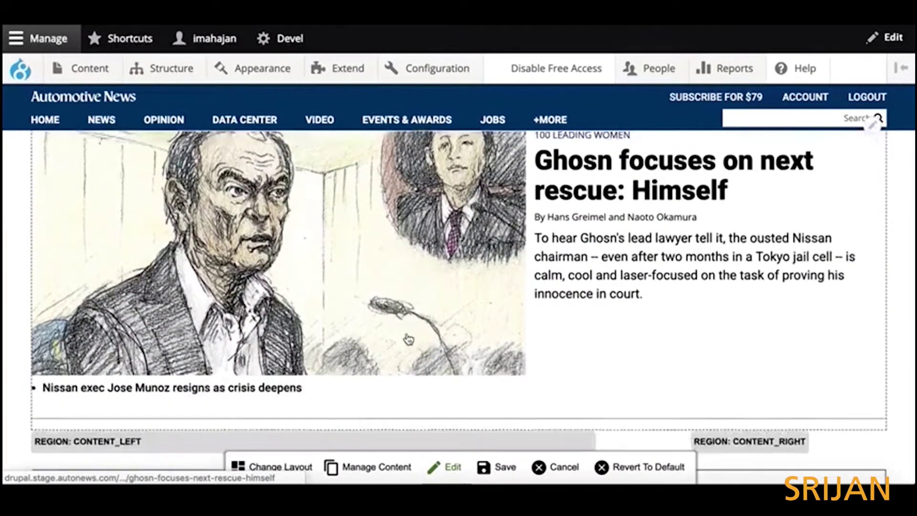
pyautogui.scroll(5, 409, 339)
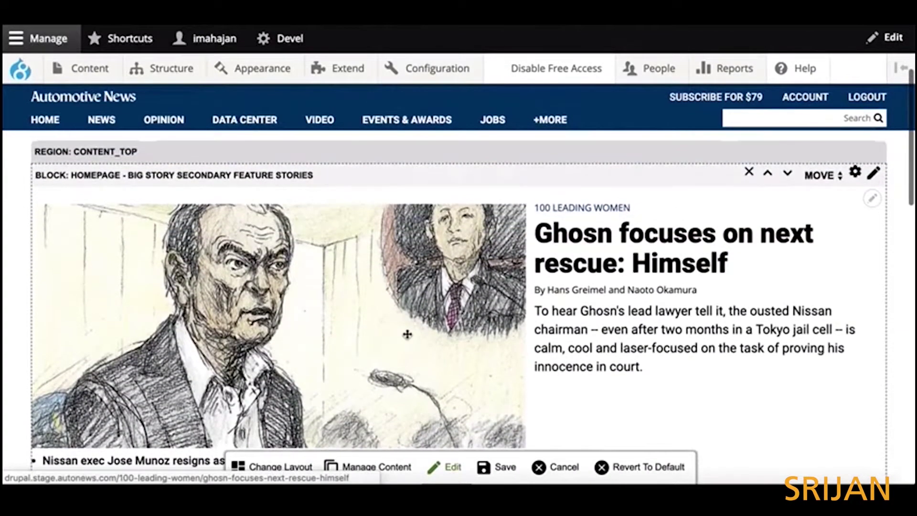
pyautogui.click(854, 176)
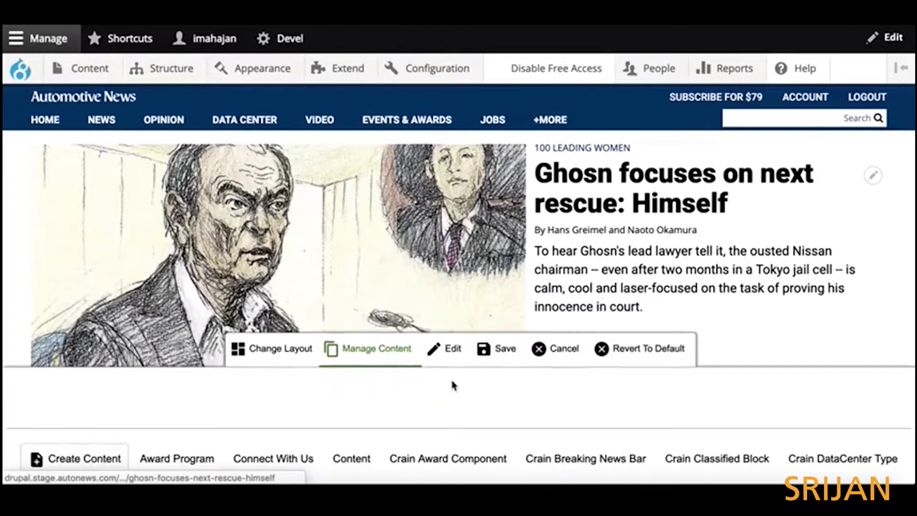
pyautogui.click(332, 367)
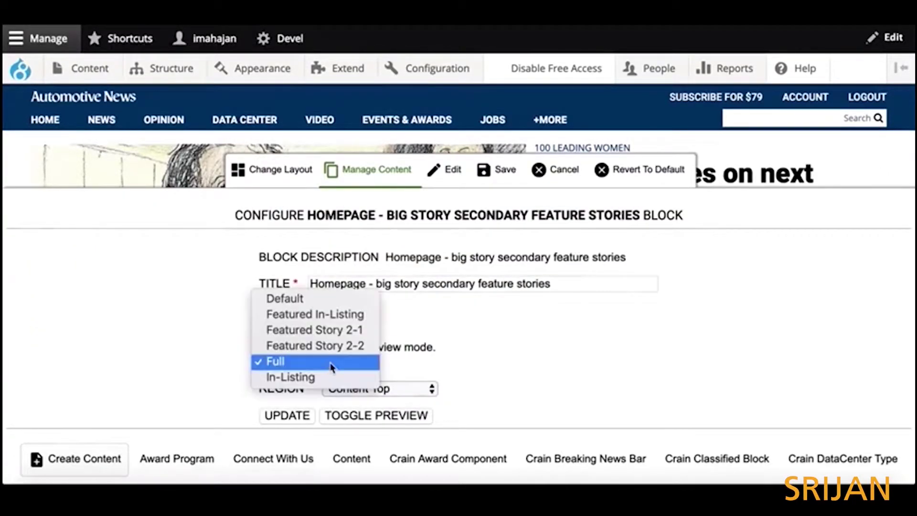
pyautogui.click(320, 334)
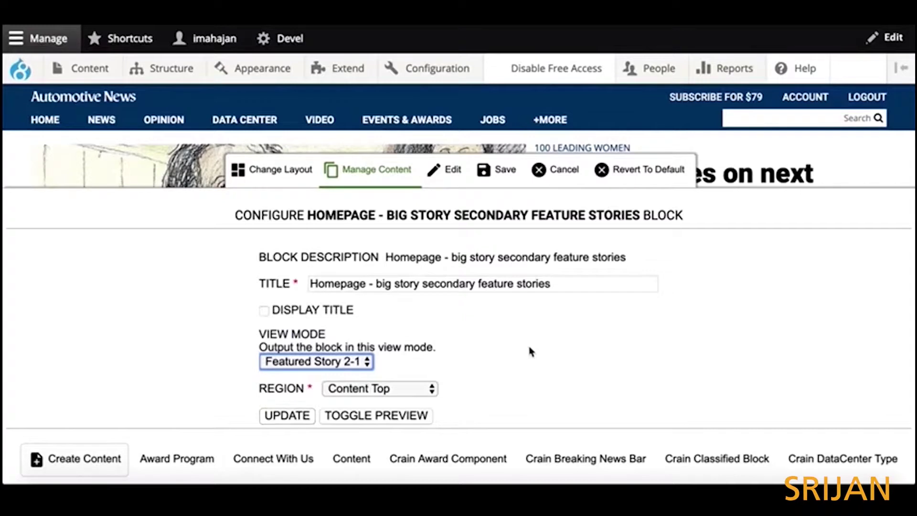
pyautogui.press('Tab')
pyautogui.press('Tab')
pyautogui.press('Return')
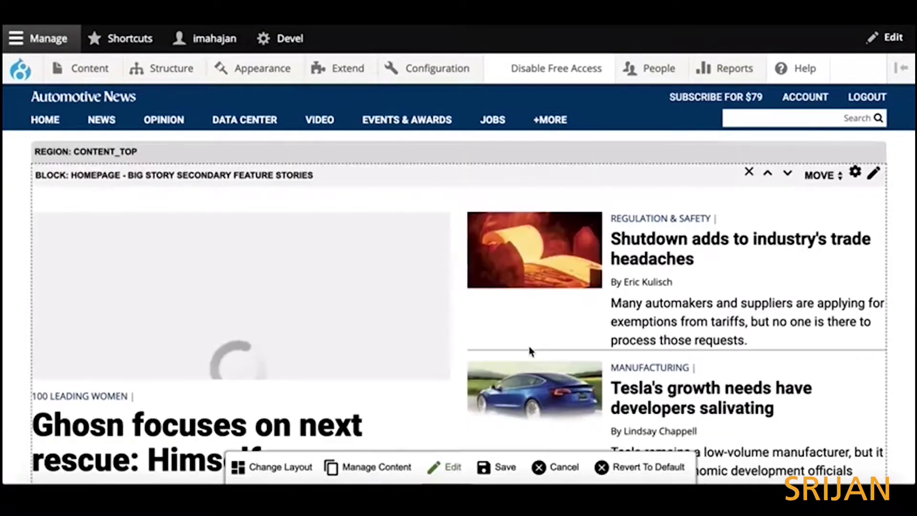
# Change the big story block's featured article to "Ford aims to set up German bank this year to offset Brexit risk" and update the block
pyautogui.scroll(-5, 530, 347)
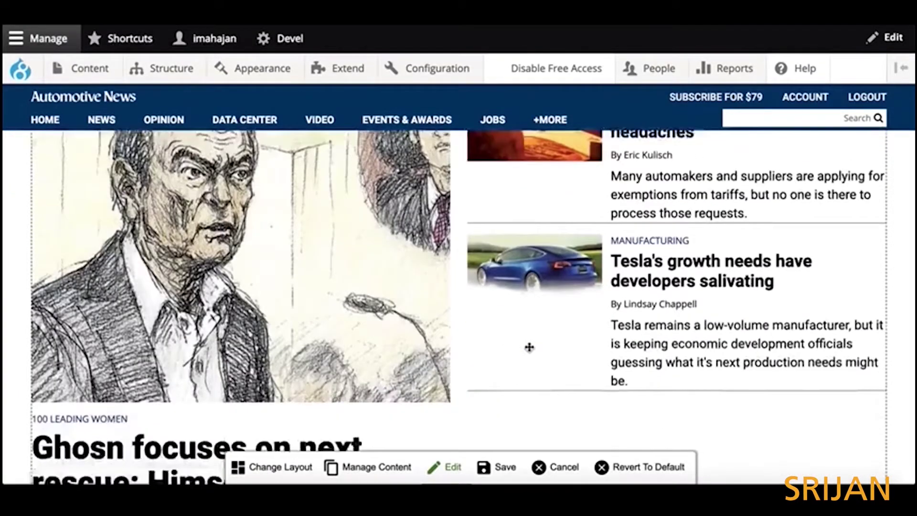
pyautogui.scroll(4, 529, 347)
pyautogui.scroll(1, 529, 347)
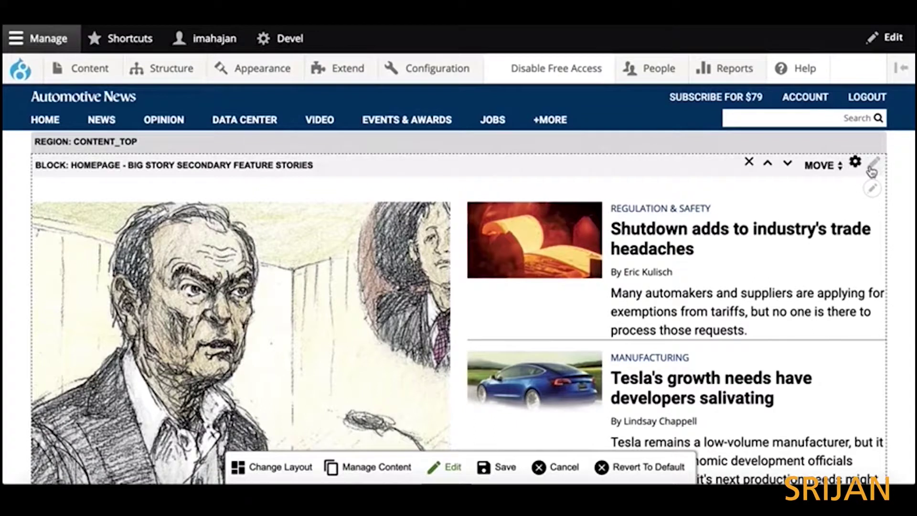
pyautogui.click(872, 170)
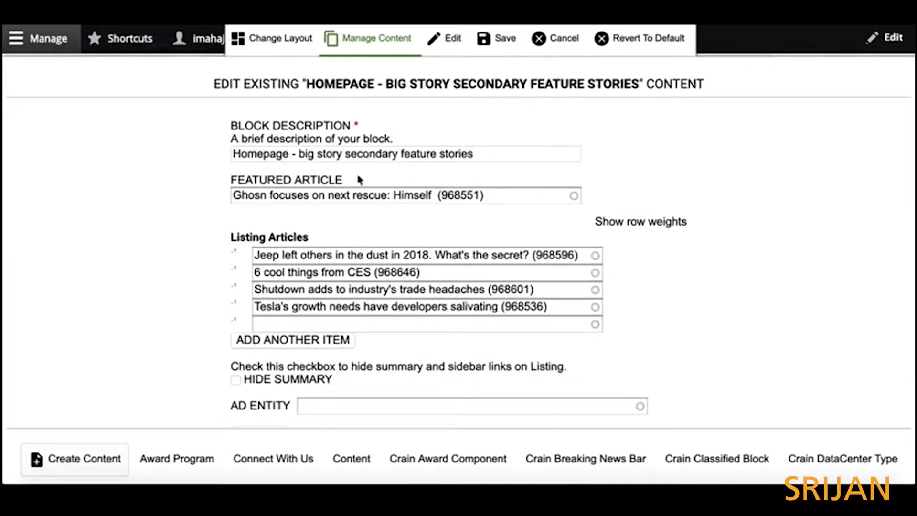
pyautogui.click(350, 197)
pyautogui.hotkey('ctrl', 'a')
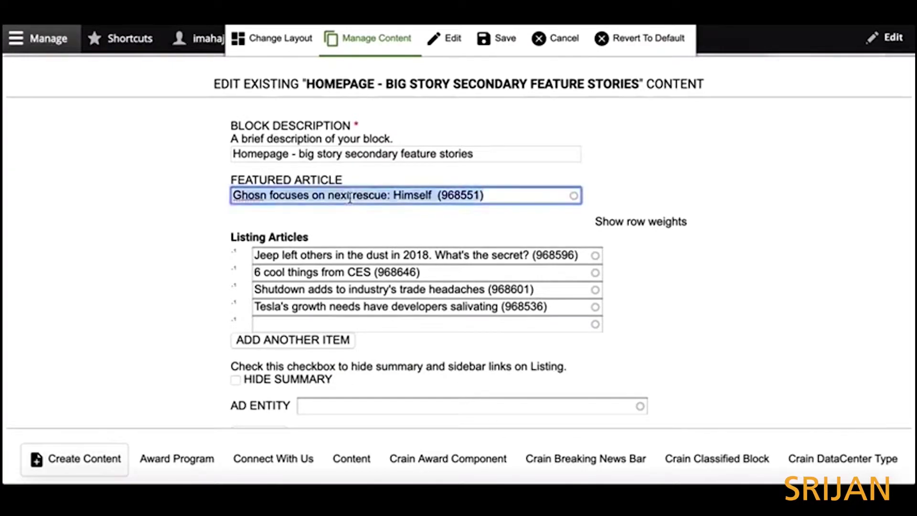
pyautogui.write('ford')
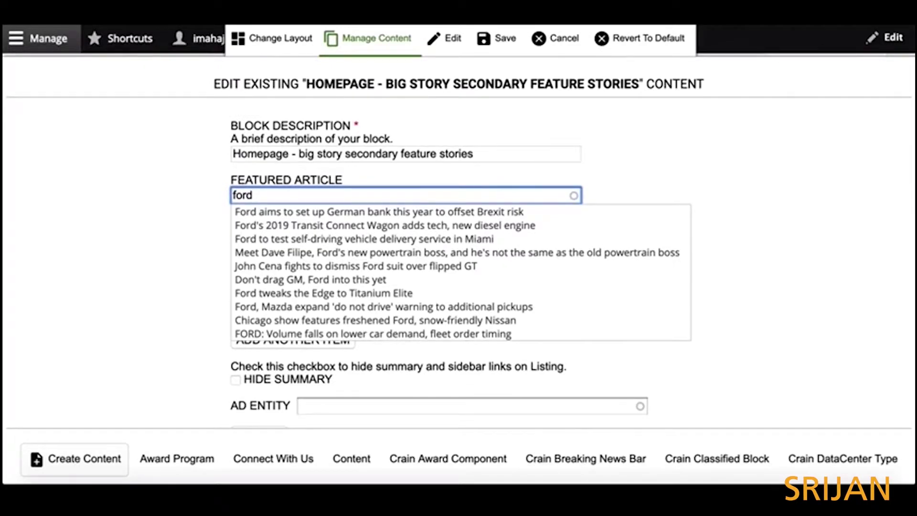
pyautogui.click(338, 213)
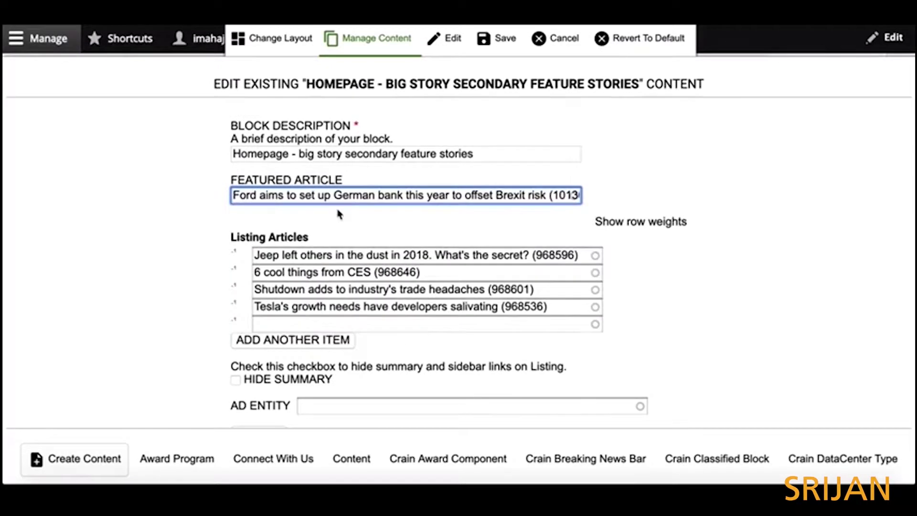
pyautogui.scroll(-2, 208, 311)
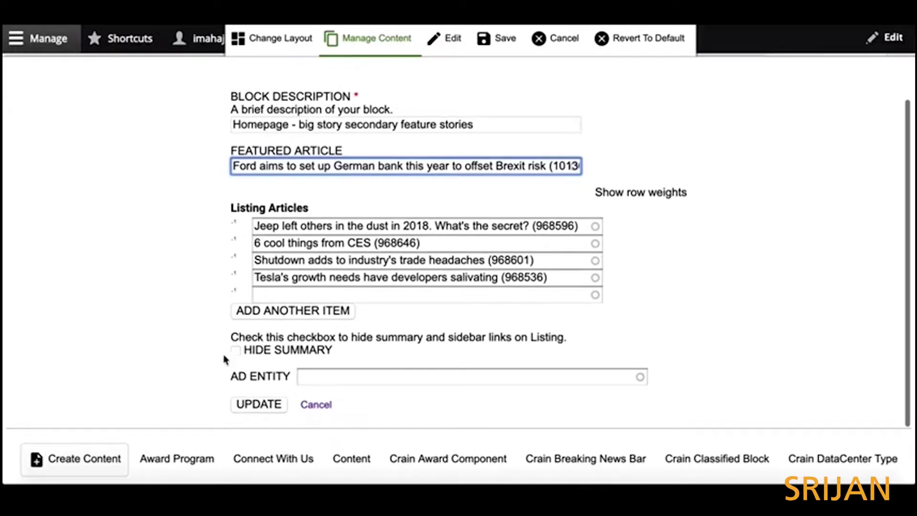
pyautogui.click(258, 405)
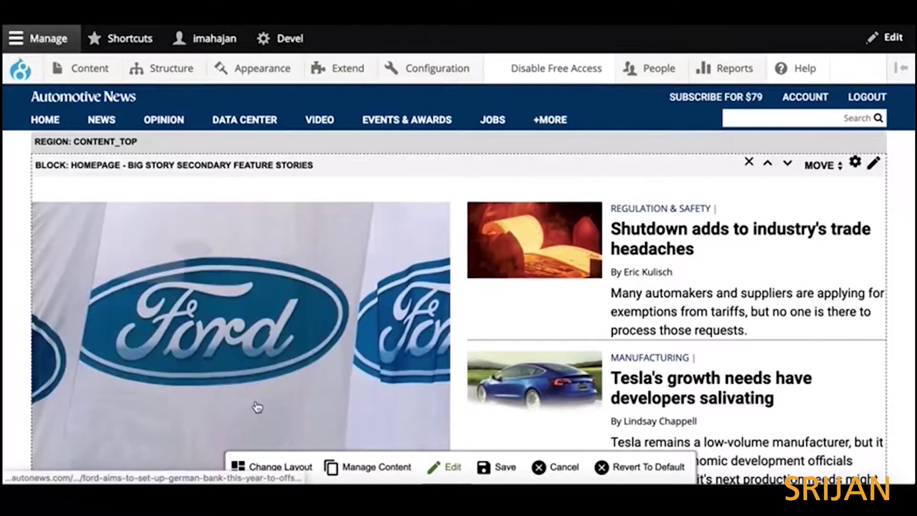
# Set the big story block's view mode to In-Listing and update the block
pyautogui.scroll(-6, 466, 357)
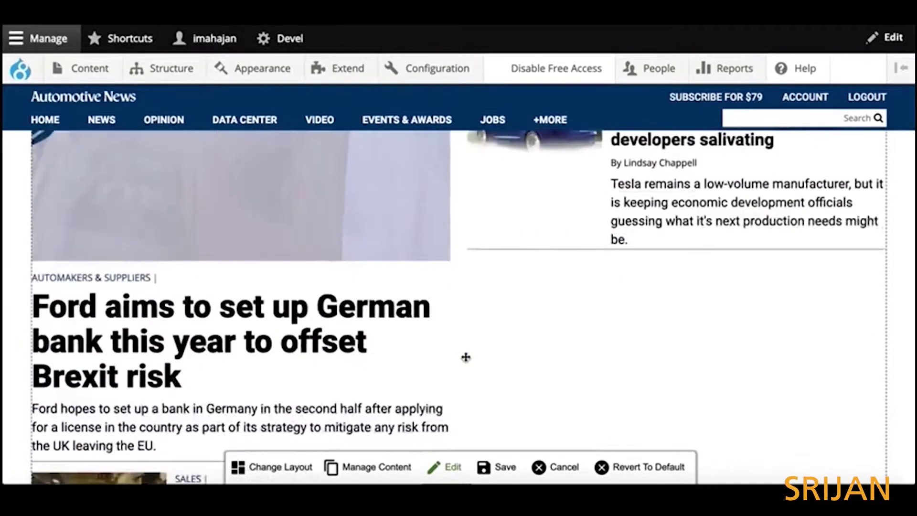
pyautogui.scroll(5, 465, 357)
pyautogui.scroll(2, 466, 357)
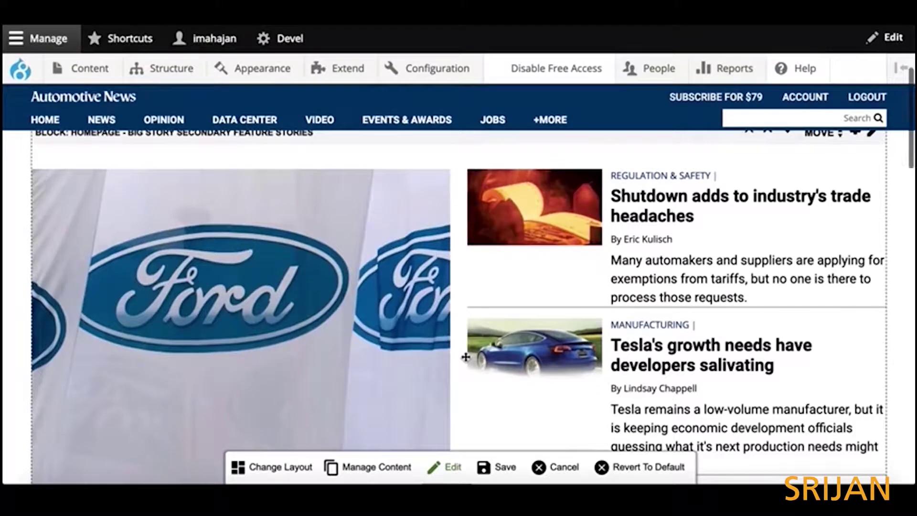
pyautogui.scroll(3, 705, 317)
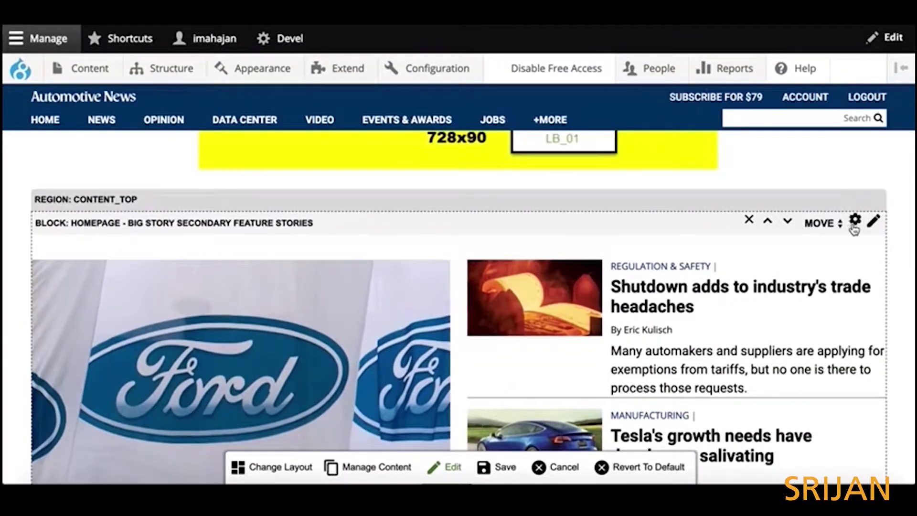
pyautogui.click(854, 225)
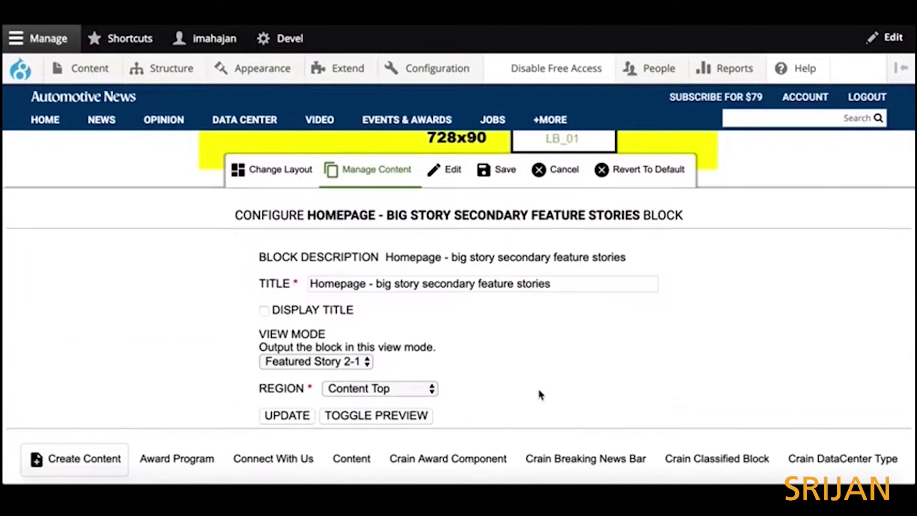
pyautogui.click(343, 365)
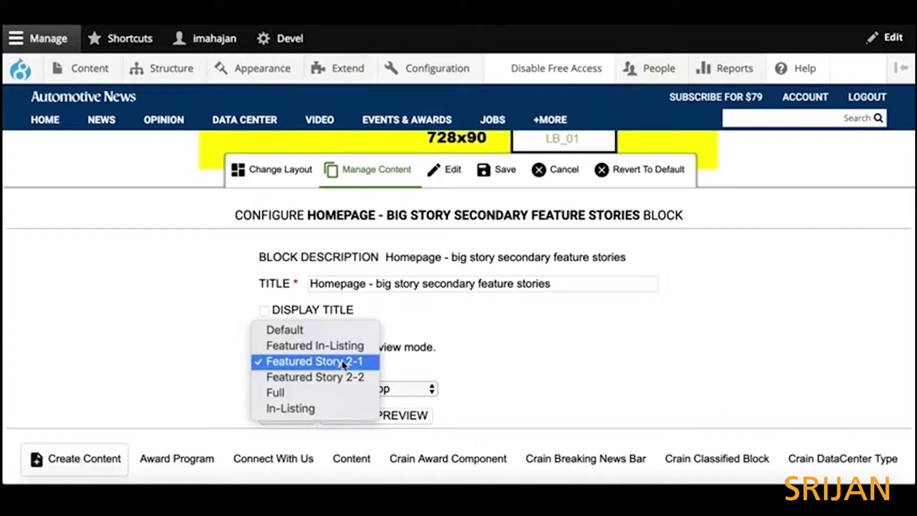
pyautogui.click(297, 409)
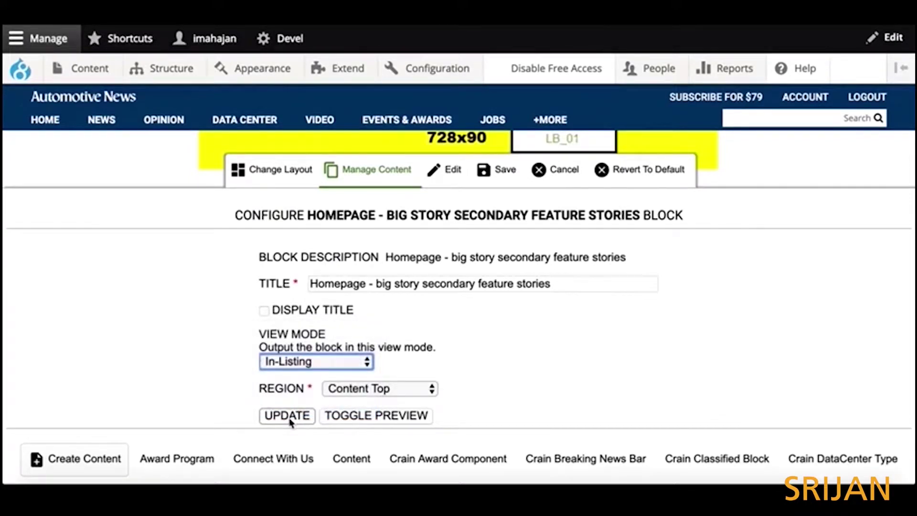
pyautogui.press('Return')
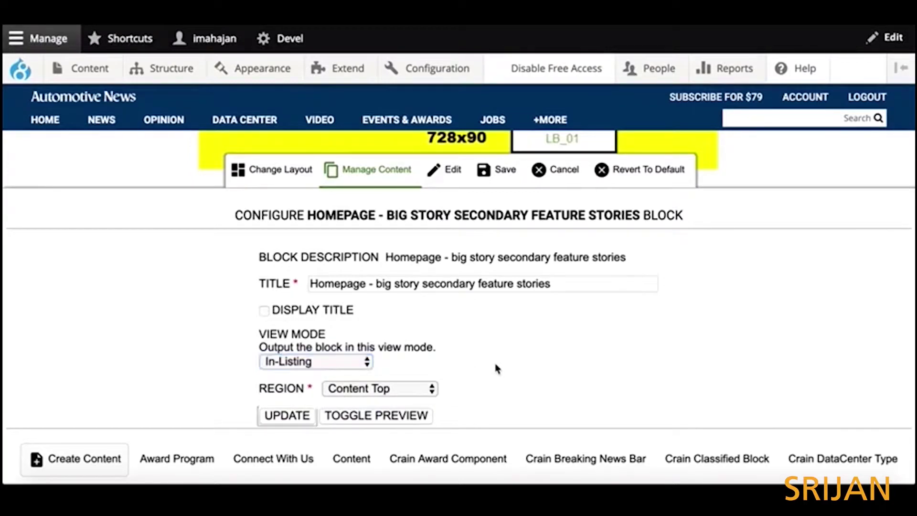
# Save the homepage with its changed big story block and look over the saved page
pyautogui.scroll(-5, 496, 373)
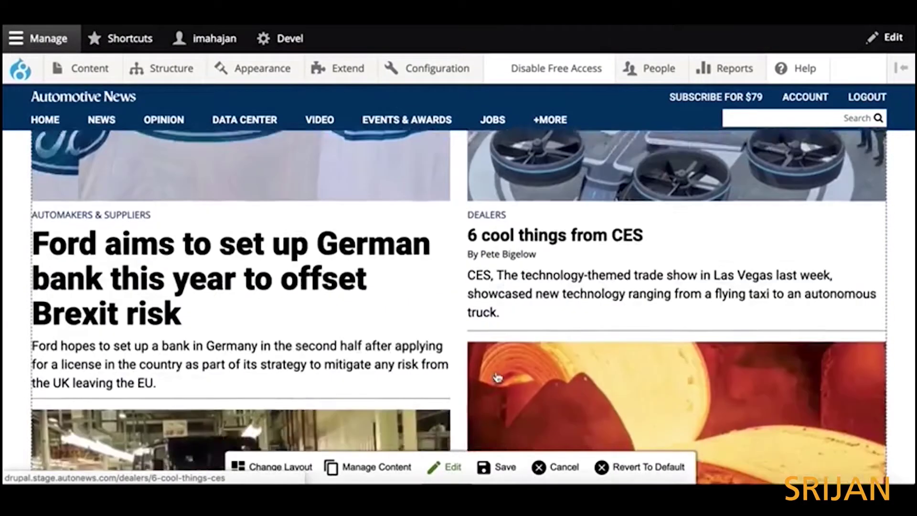
pyautogui.scroll(1, 496, 376)
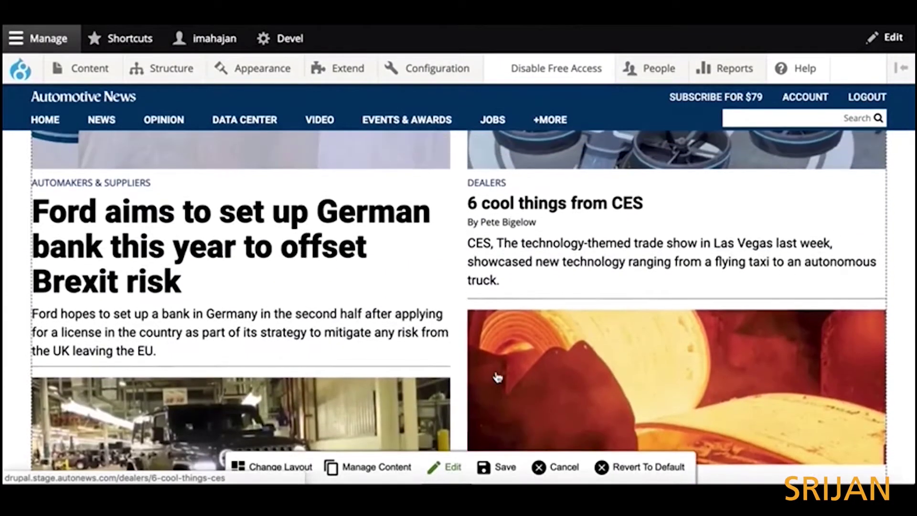
pyautogui.click(492, 462)
pyautogui.scroll(-1, 466, 326)
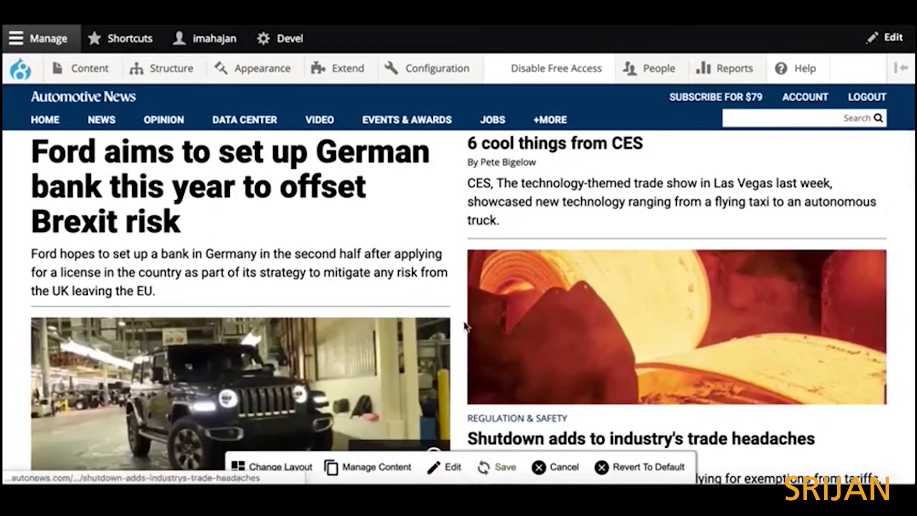
pyautogui.scroll(3, 466, 326)
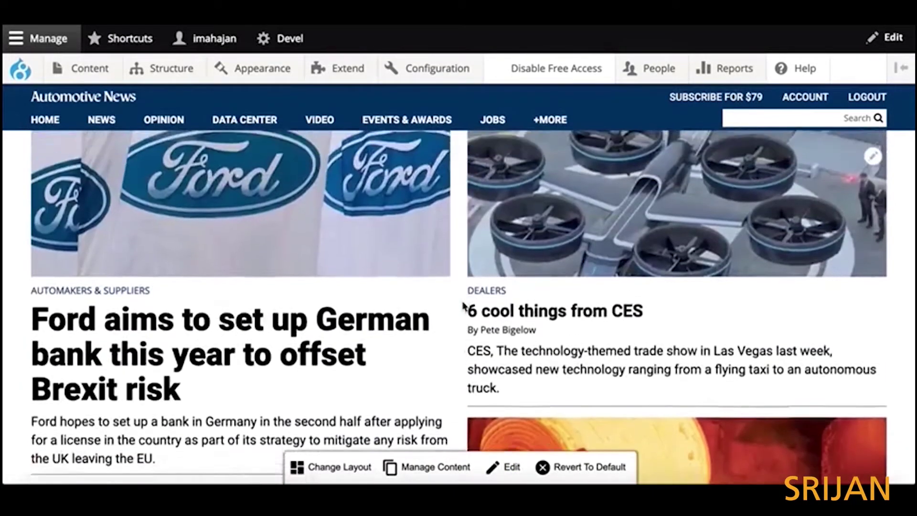
pyautogui.scroll(-5, 464, 306)
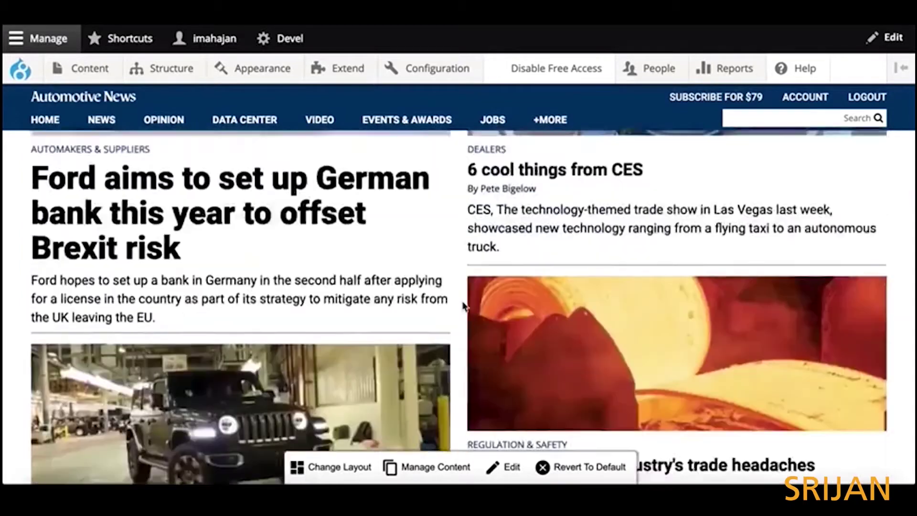
pyautogui.scroll(-10, 463, 306)
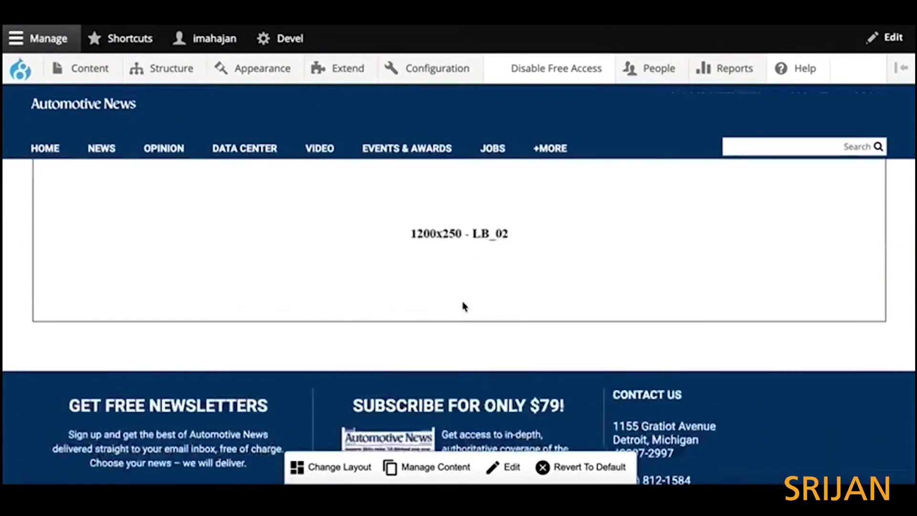
pyautogui.scroll(12, 464, 305)
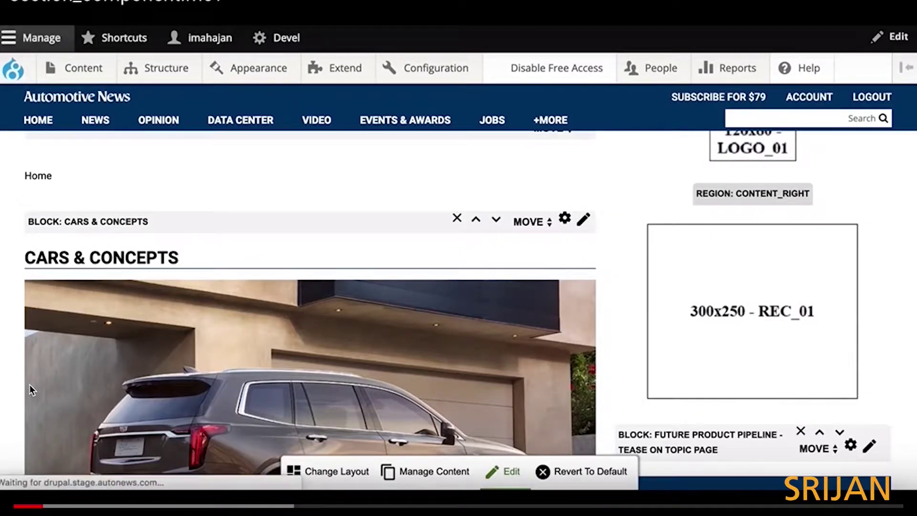
# Examine the Cars & Concepts section page, from its lead story and story grid to the article listing
pyautogui.scroll(-4, 604, 423)
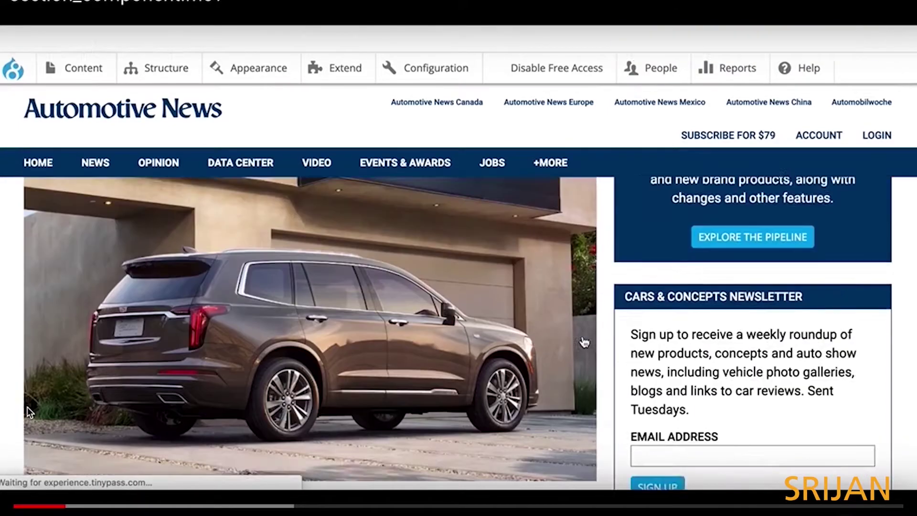
pyautogui.scroll(-15, 584, 342)
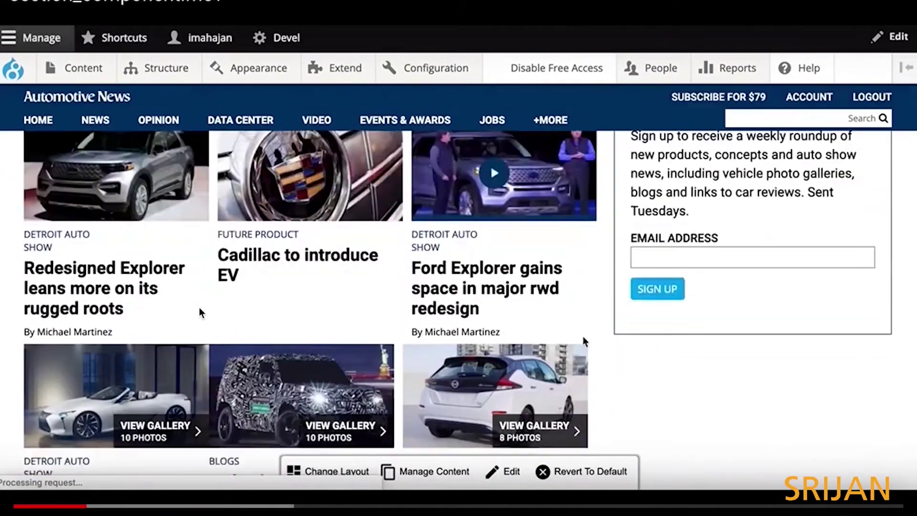
pyautogui.scroll(-10, 186, 306)
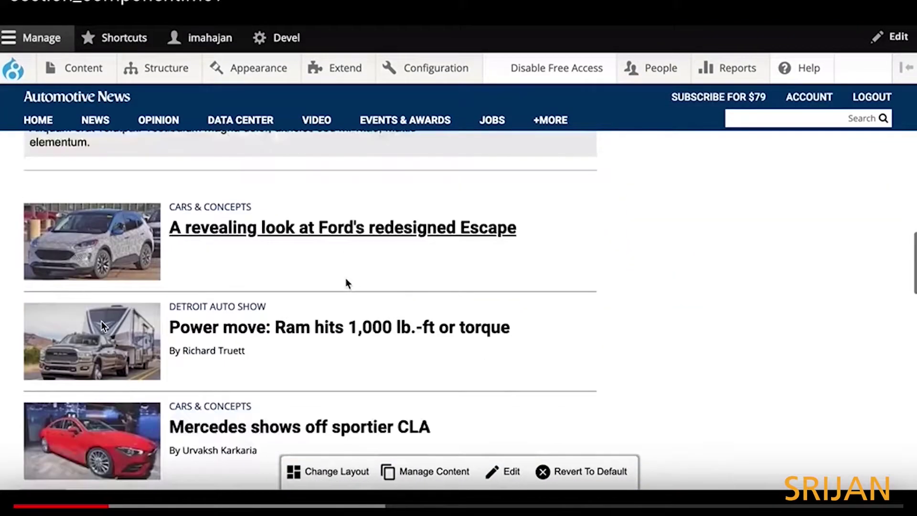
pyautogui.scroll(20, 95, 327)
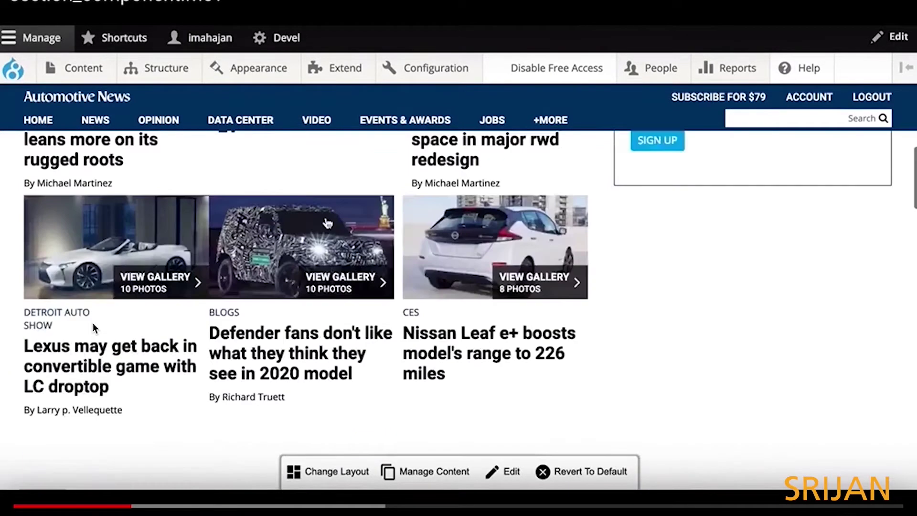
pyautogui.scroll(3, 188, 325)
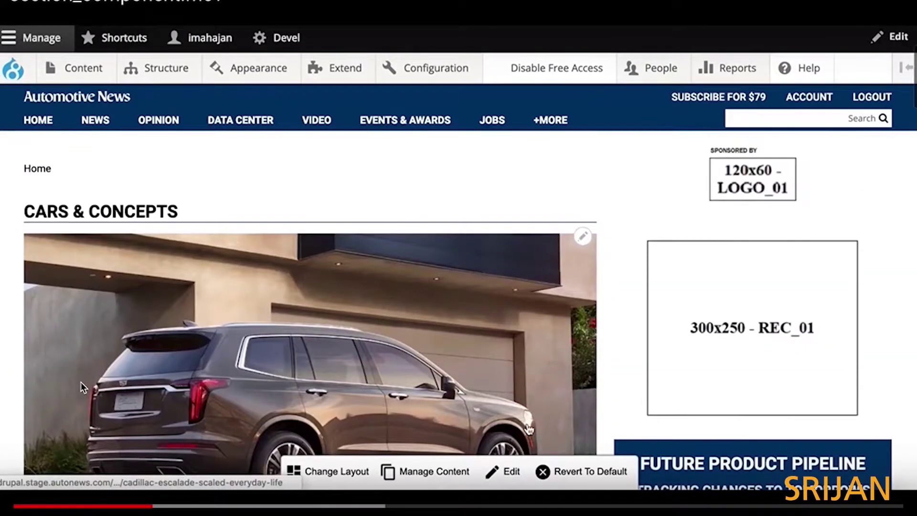
pyautogui.click(24, 512)
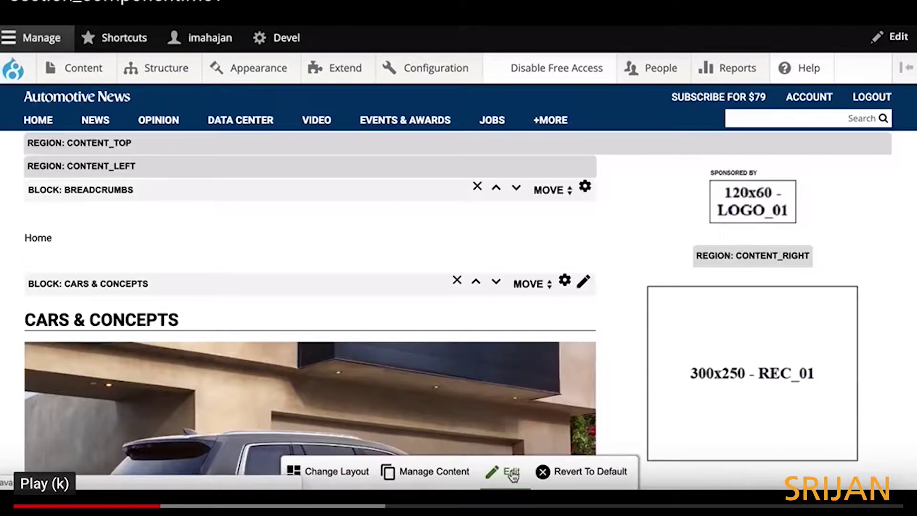
pyautogui.press('k')
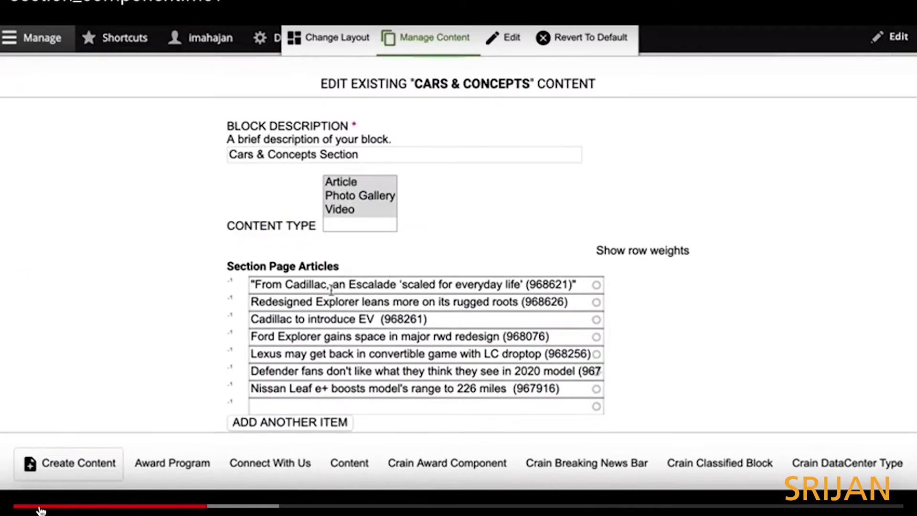
pyautogui.click(41, 511)
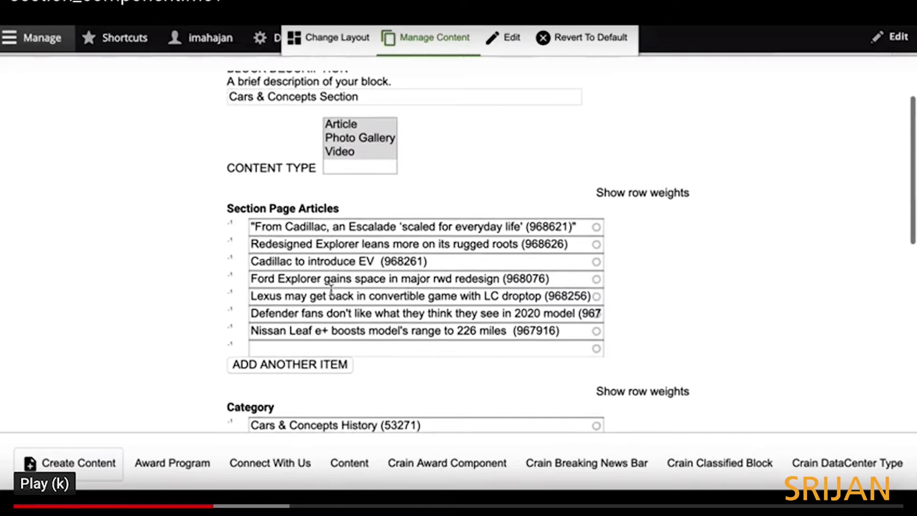
pyautogui.click(42, 510)
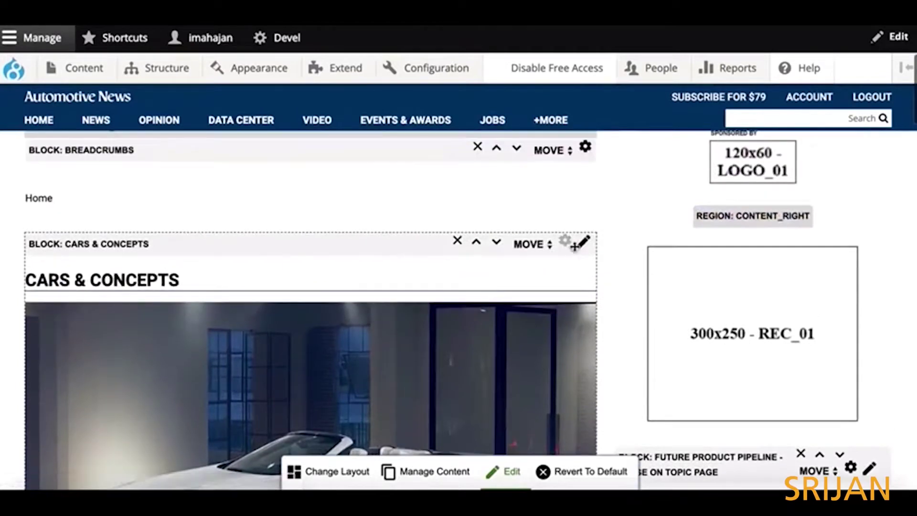
# Limit the Cars & Concepts block's content type to Video and update the block
pyautogui.click(585, 250)
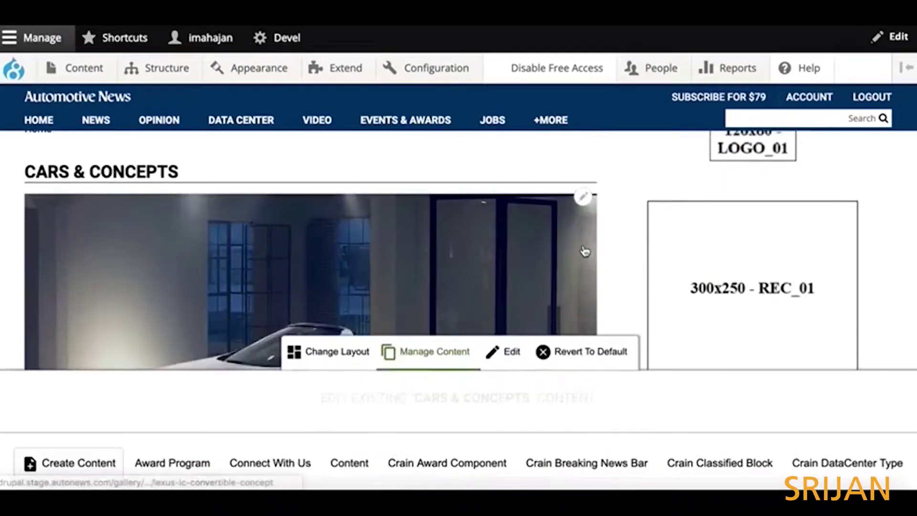
pyautogui.click(353, 212)
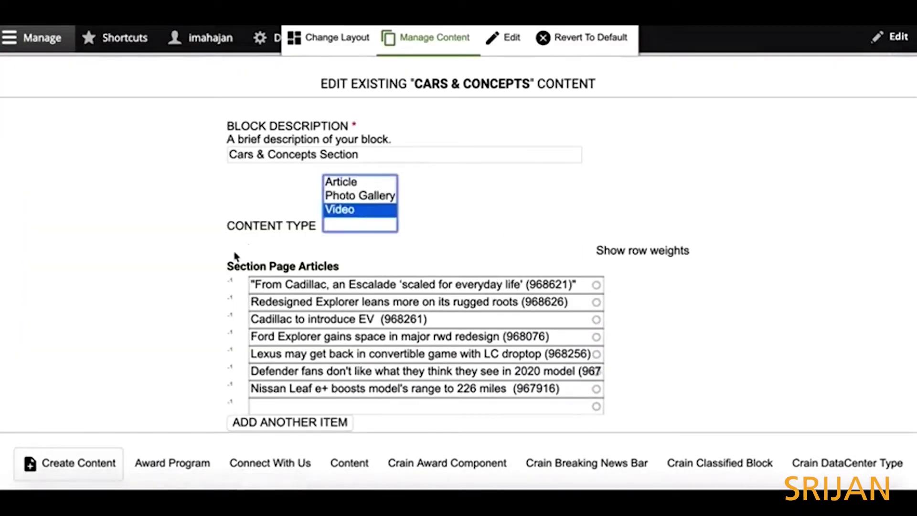
pyautogui.scroll(-8, 234, 257)
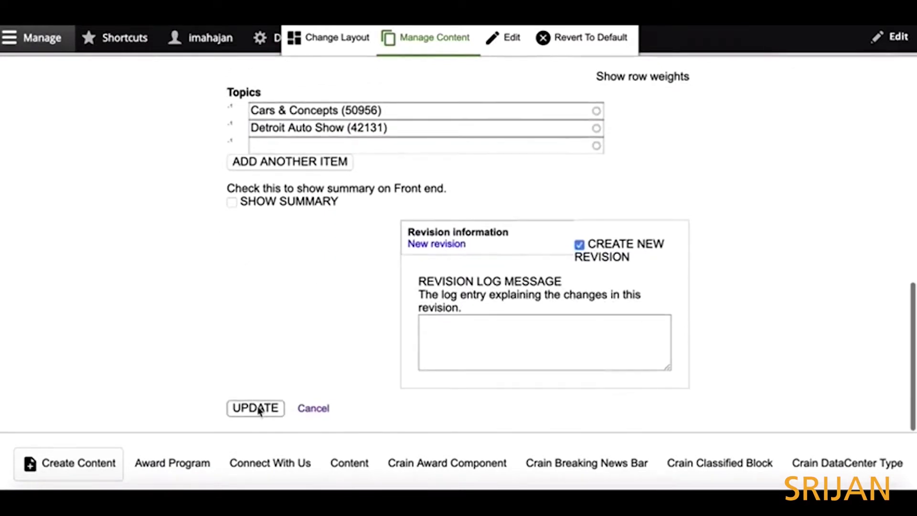
pyautogui.click(257, 409)
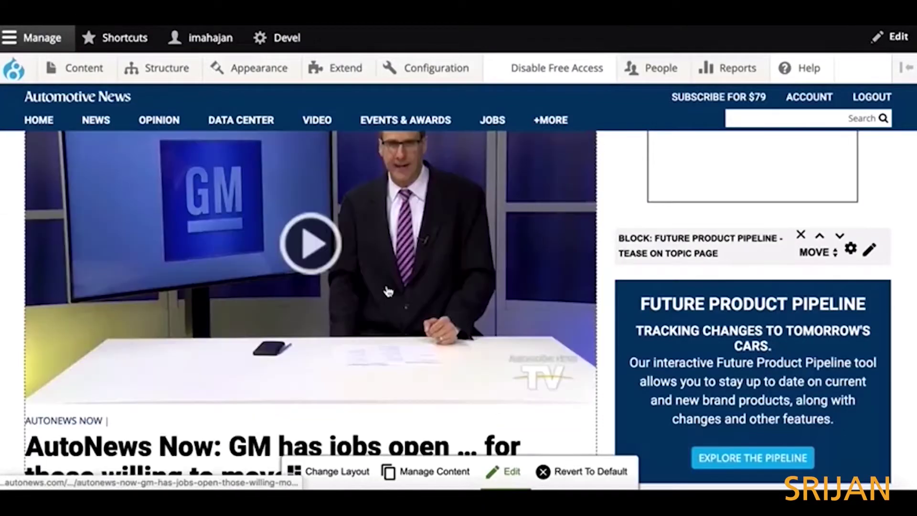
# Reopen the Cars & Concepts block for editing and set its content type to Article
pyautogui.scroll(-15, 387, 289)
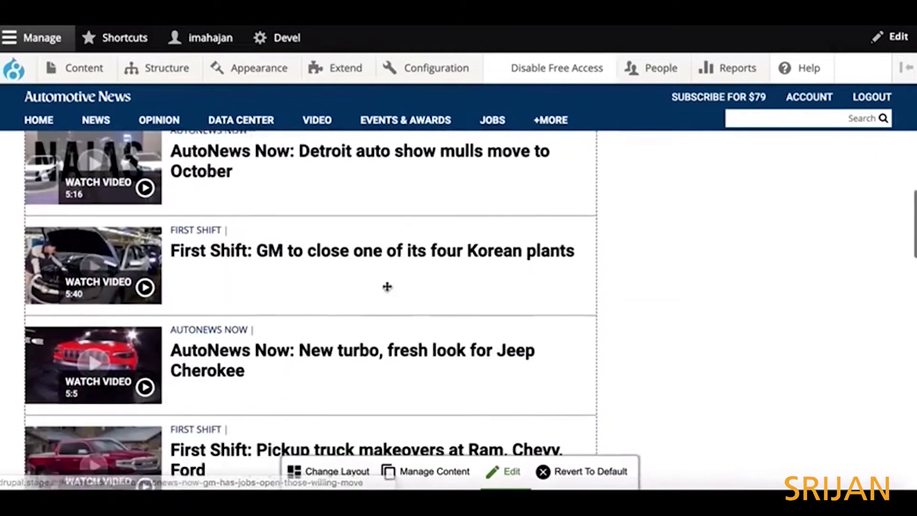
pyautogui.scroll(15, 387, 286)
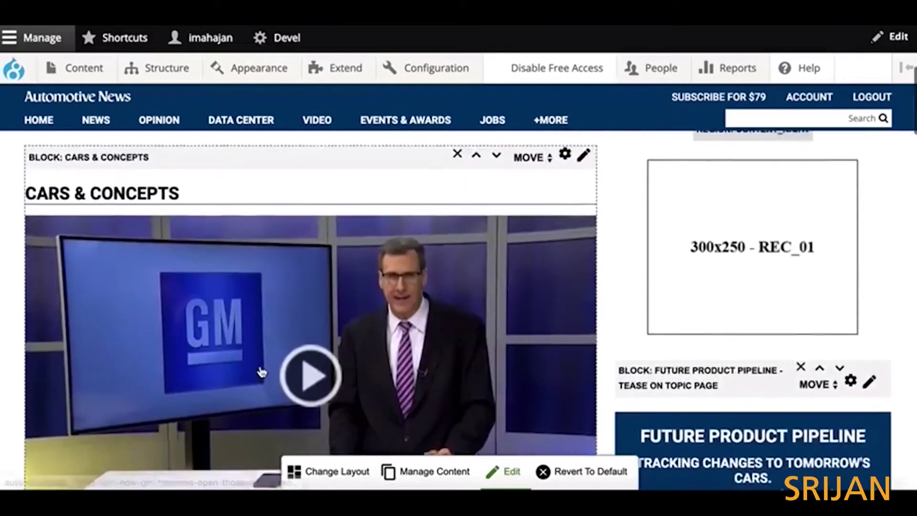
pyautogui.click(588, 166)
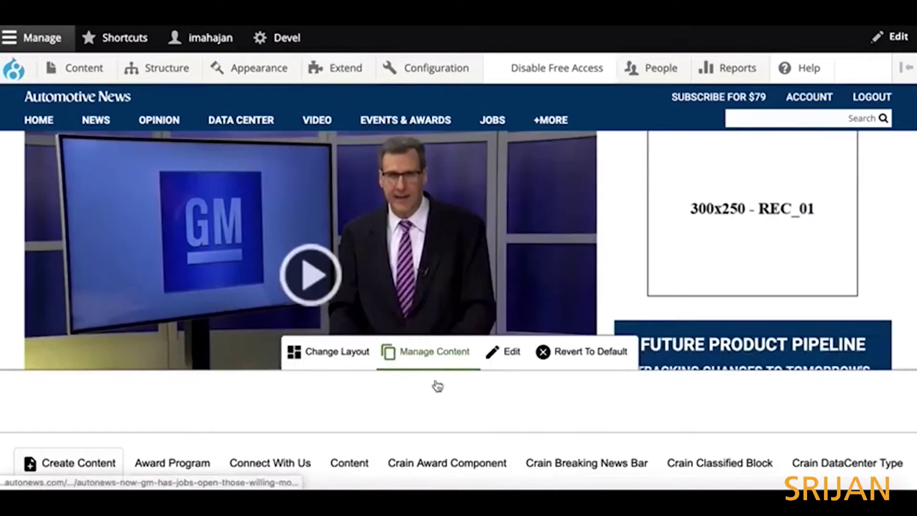
pyautogui.click(346, 188)
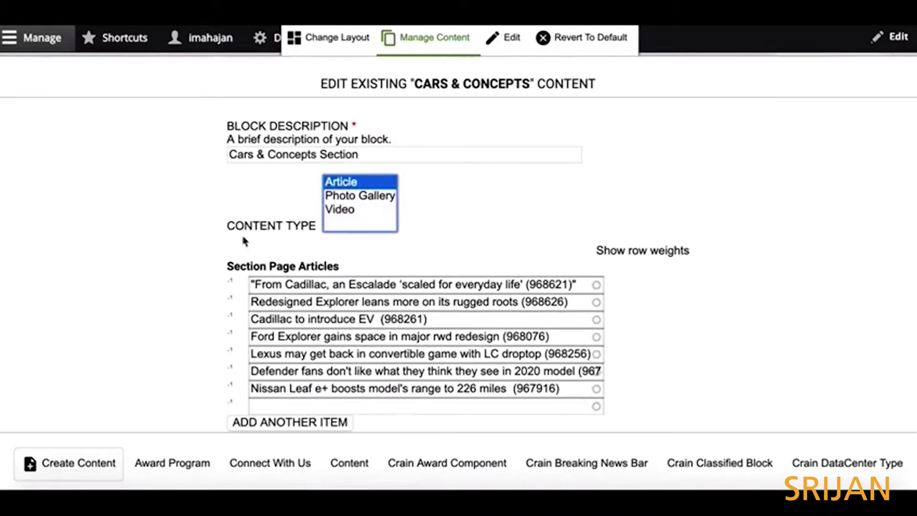
# Go over the block's Category and Topics entries, and update the block with the Article content type
pyautogui.scroll(-8, 243, 241)
pyautogui.click(276, 196)
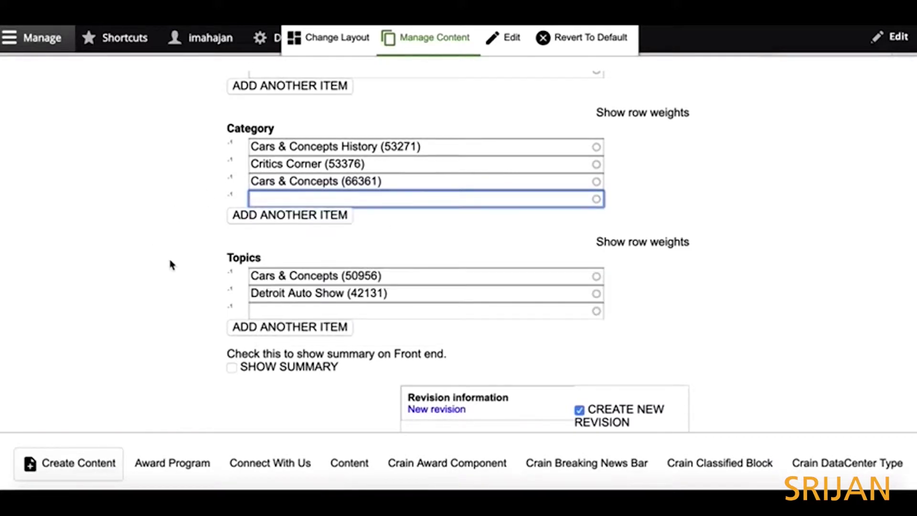
pyautogui.click(264, 310)
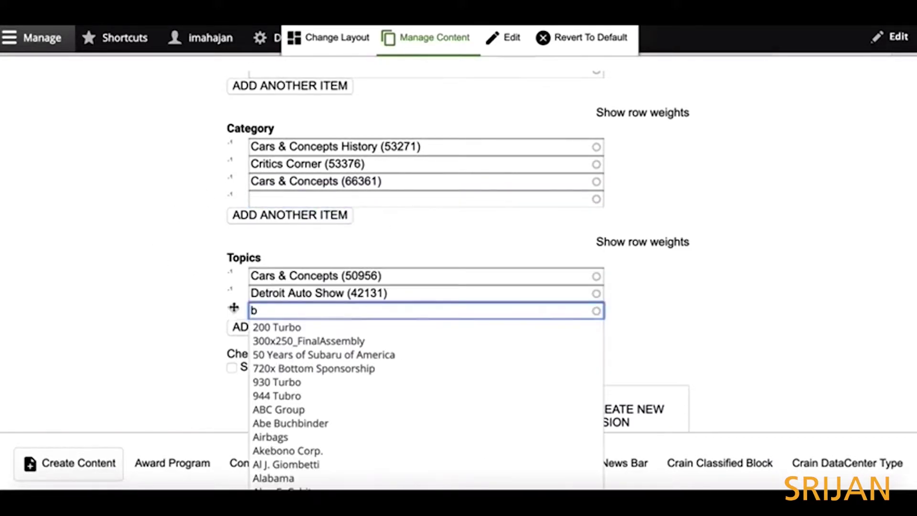
pyautogui.press('BackSpace')
pyautogui.click(186, 283)
pyautogui.scroll(-3, 186, 283)
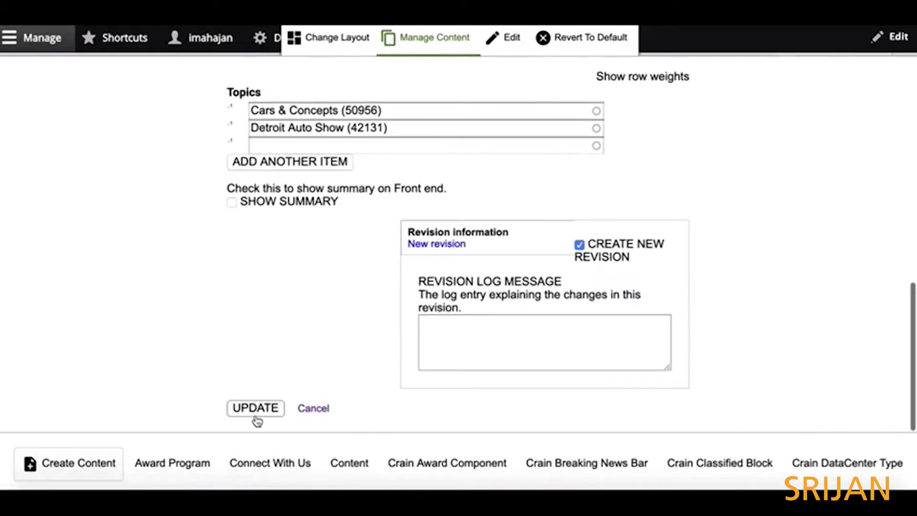
pyautogui.click(260, 408)
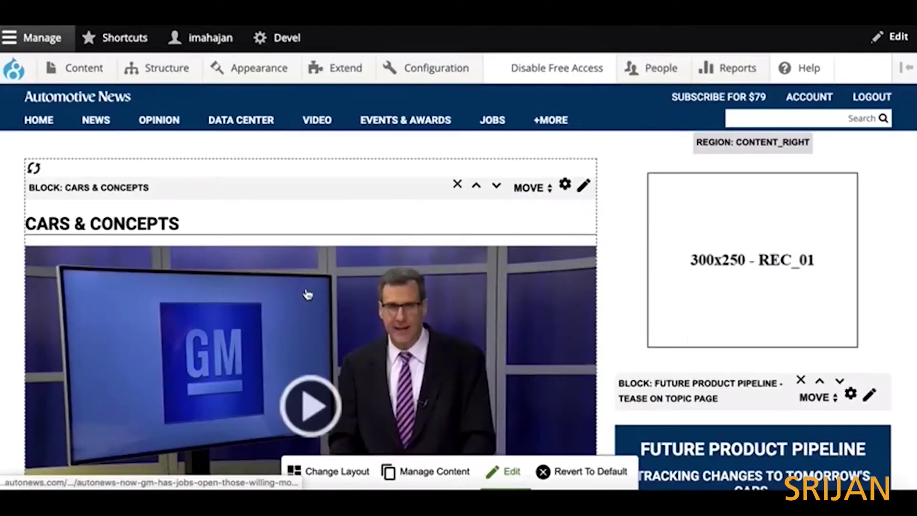
pyautogui.scroll(-12, 308, 294)
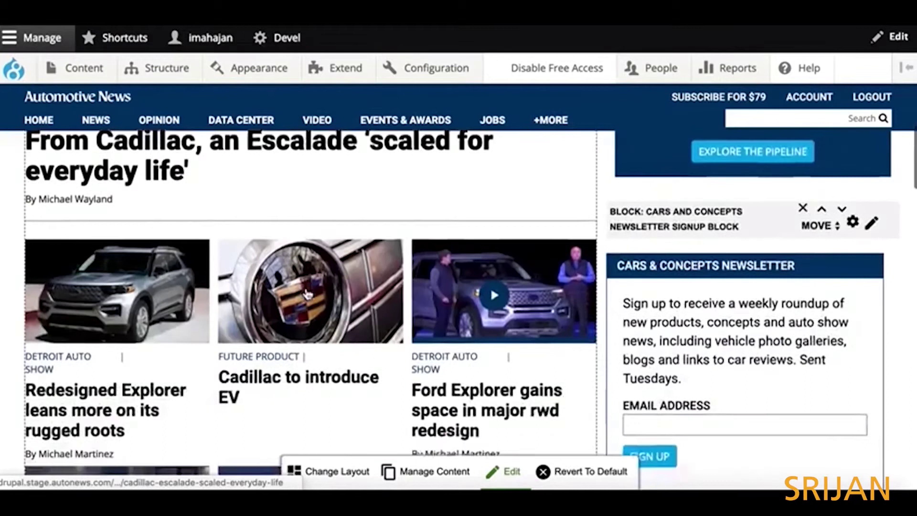
pyautogui.scroll(12, 306, 289)
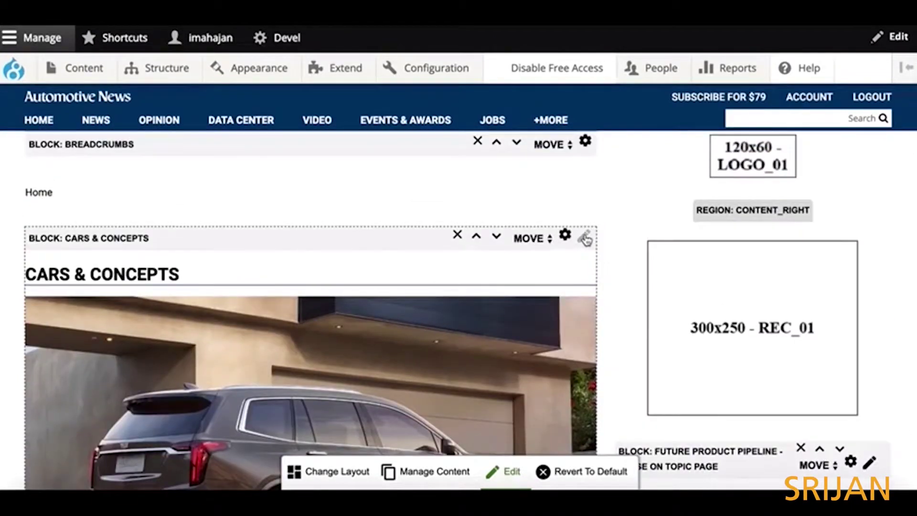
# Enable Show Summary for the Cars & Concepts block, update it, and look over the stories on the page
pyautogui.click(584, 238)
pyautogui.click(587, 241)
pyautogui.scroll(-12, 211, 279)
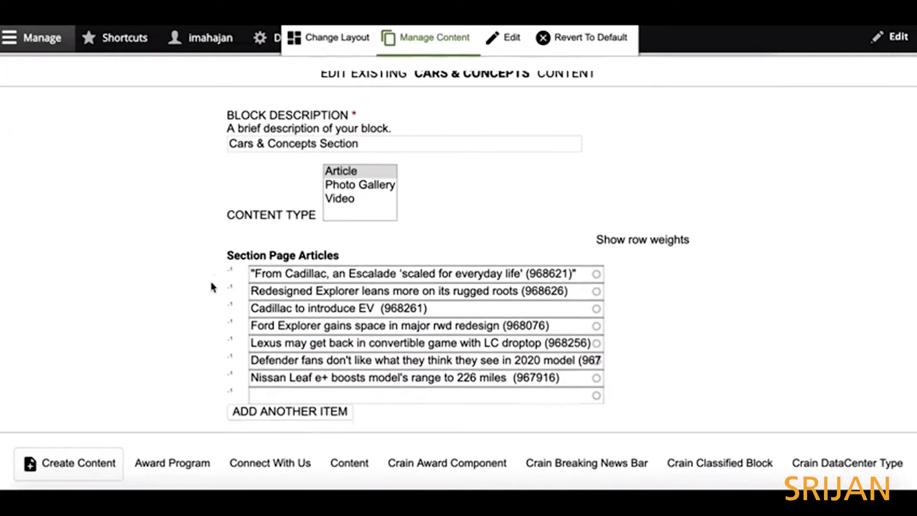
pyautogui.click(231, 203)
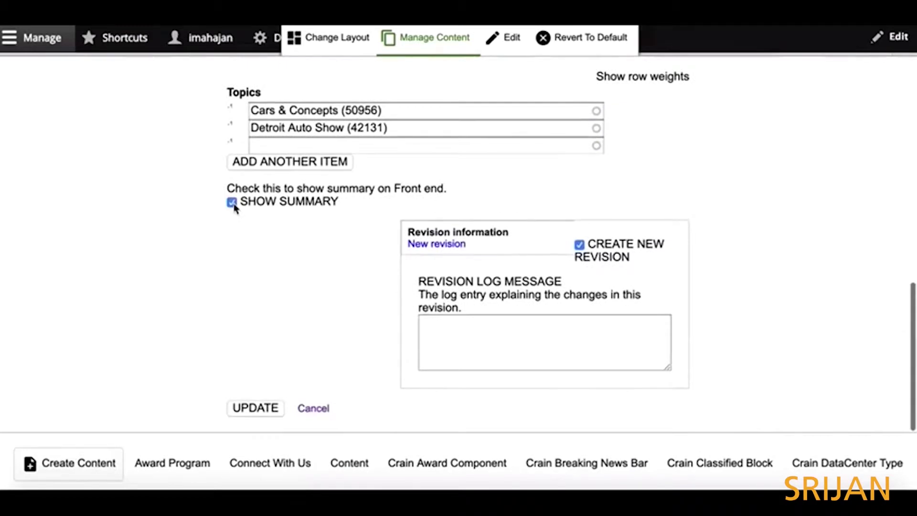
pyautogui.click(258, 413)
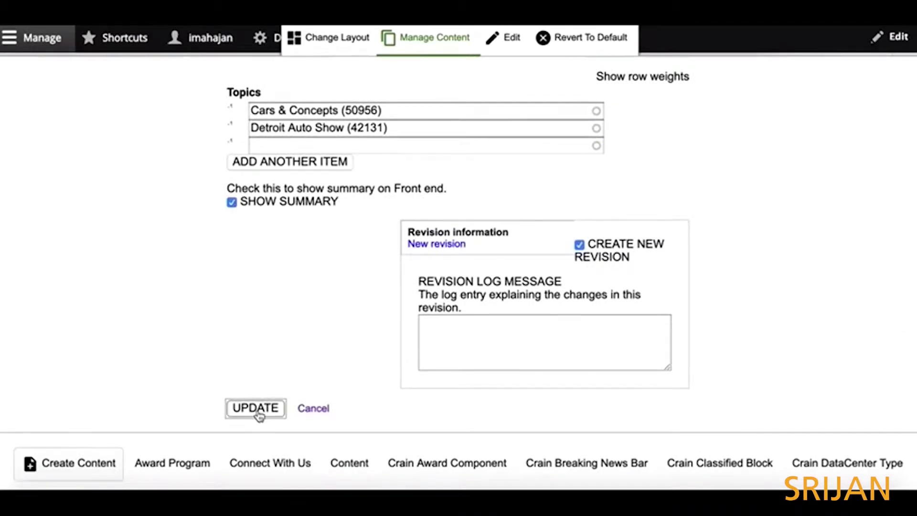
pyautogui.scroll(-8, 462, 305)
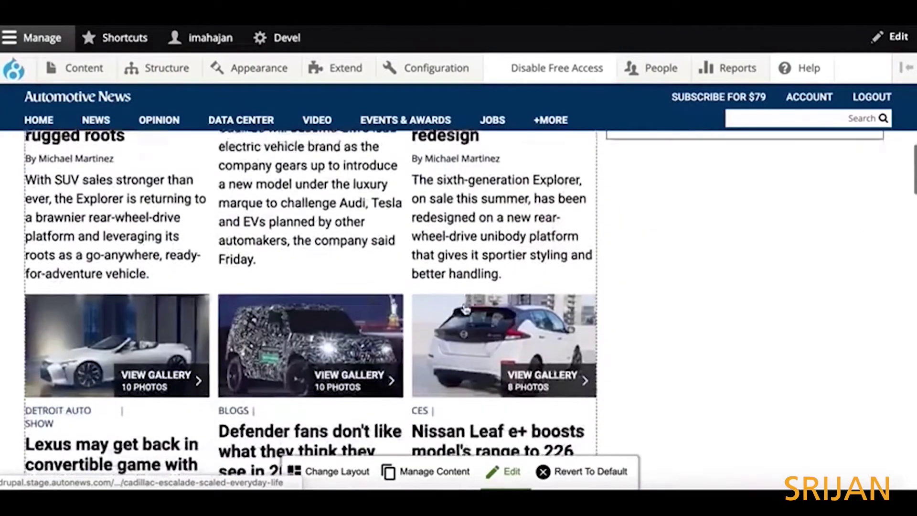
pyautogui.scroll(-10, 466, 309)
pyautogui.scroll(-5, 386, 283)
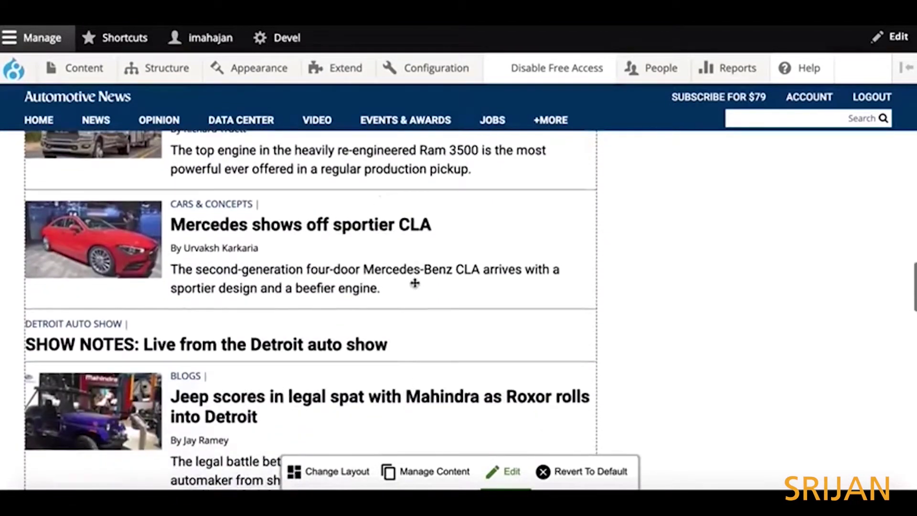
pyautogui.scroll(5, 415, 284)
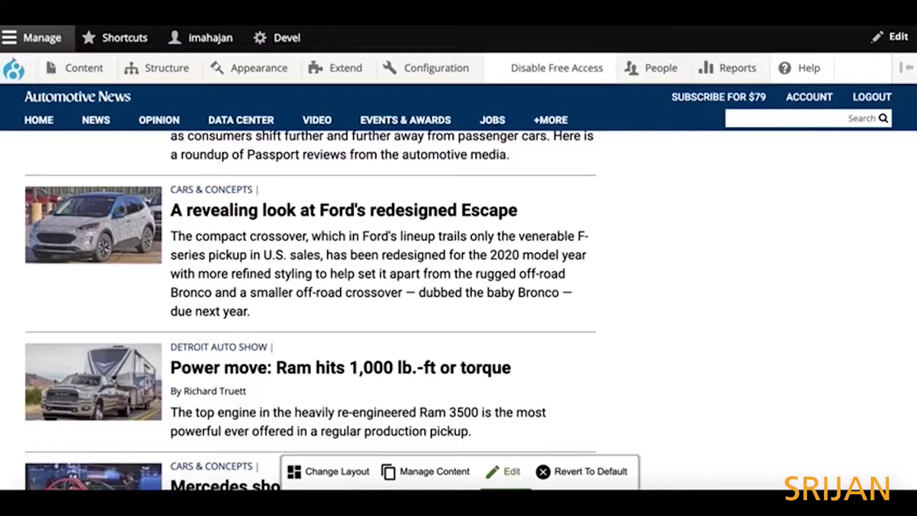